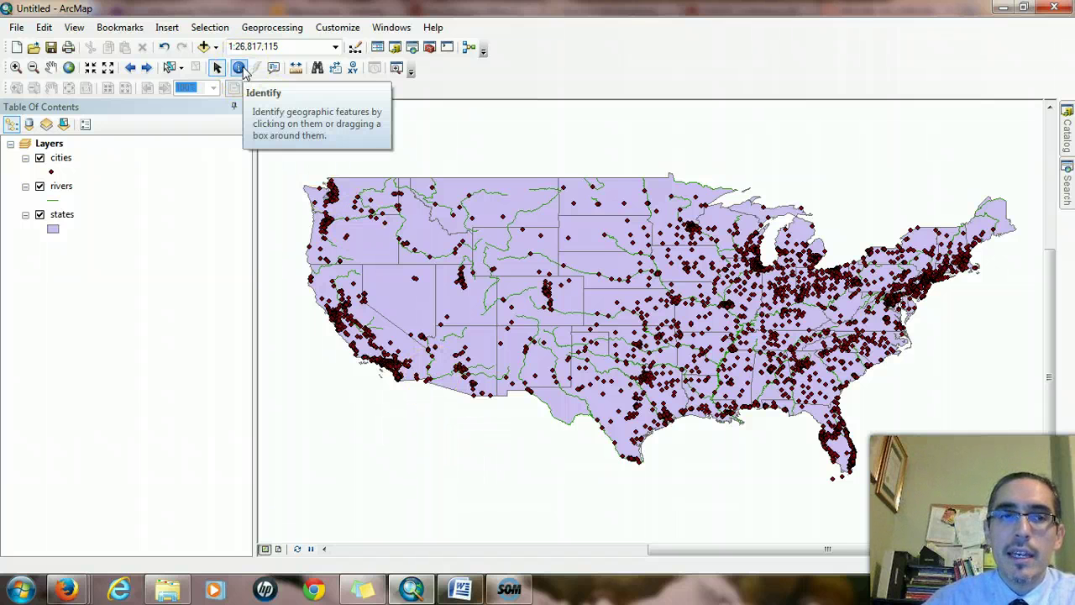
Identify the Billings, MT city point, scroll through its attributes, and close the results.
left_click(241, 68)
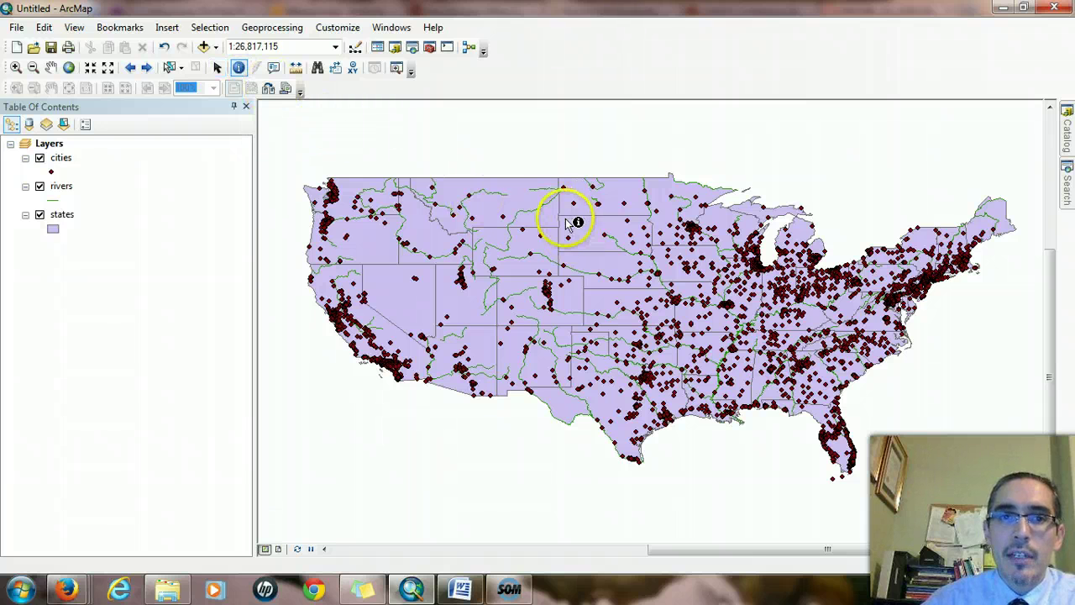
left_click(503, 216)
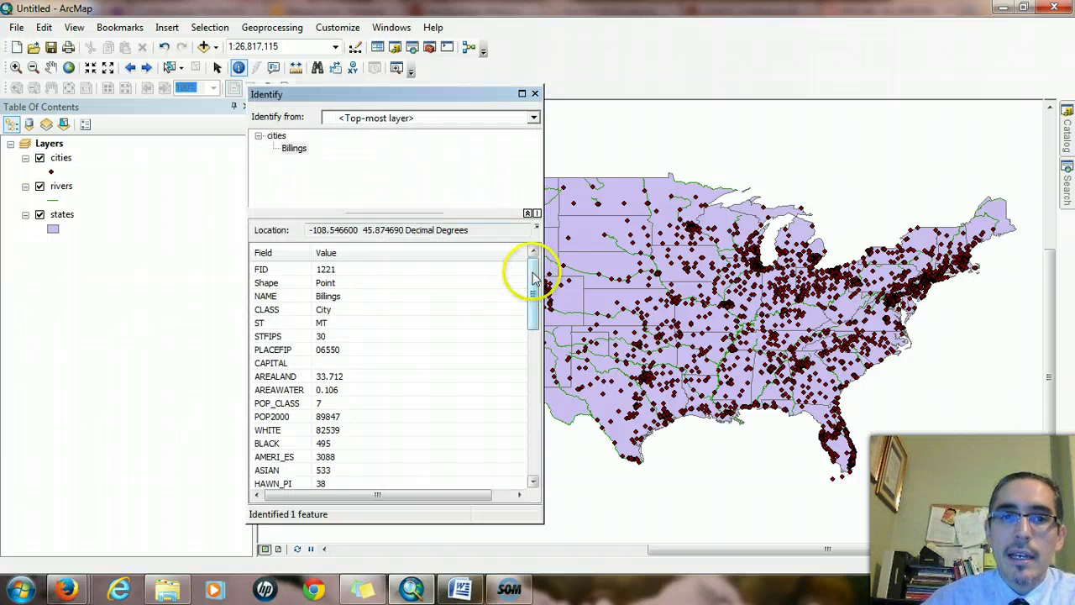
mouse_move(536, 271)
left_mouse_down()
mouse_move(534, 420)
mouse_move(532, 283)
left_mouse_up()
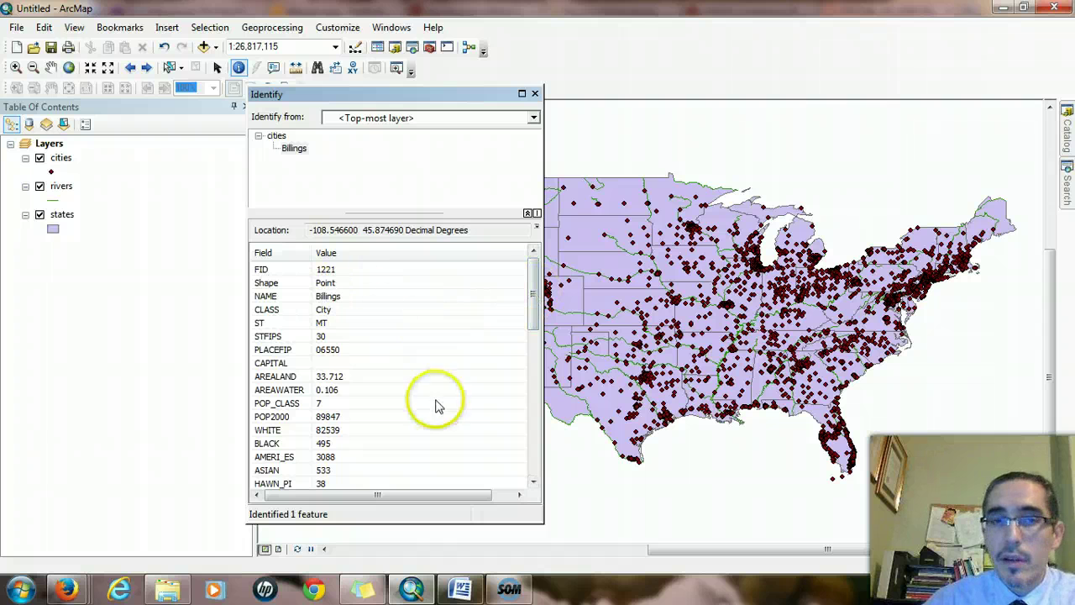
left_click(535, 93)
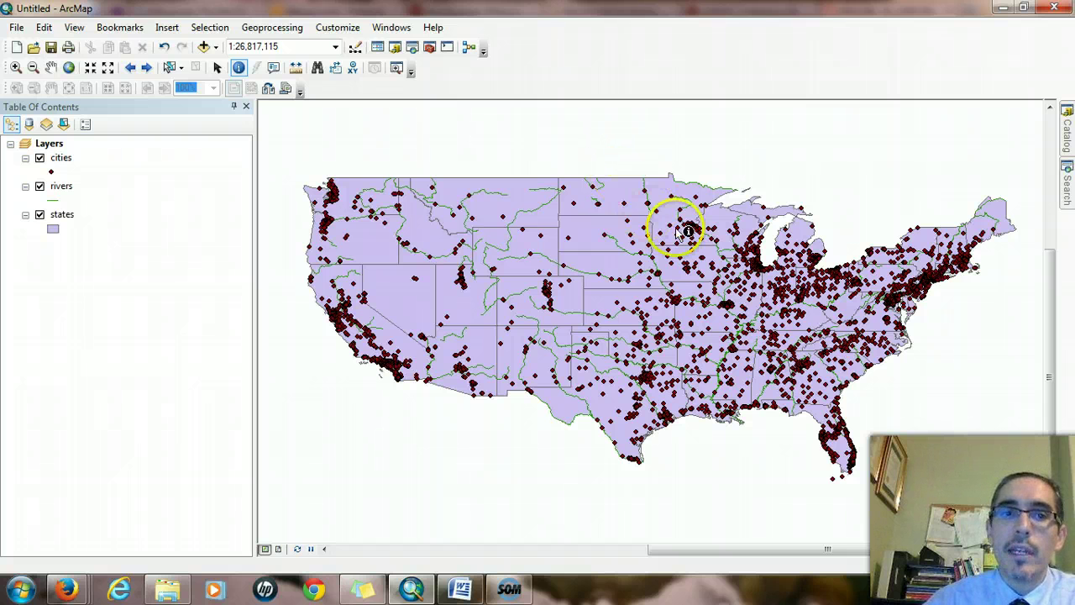
Hide the cities and states layers, then identify the North Platte river and close the results.
left_click(39, 158)
left_click(40, 215)
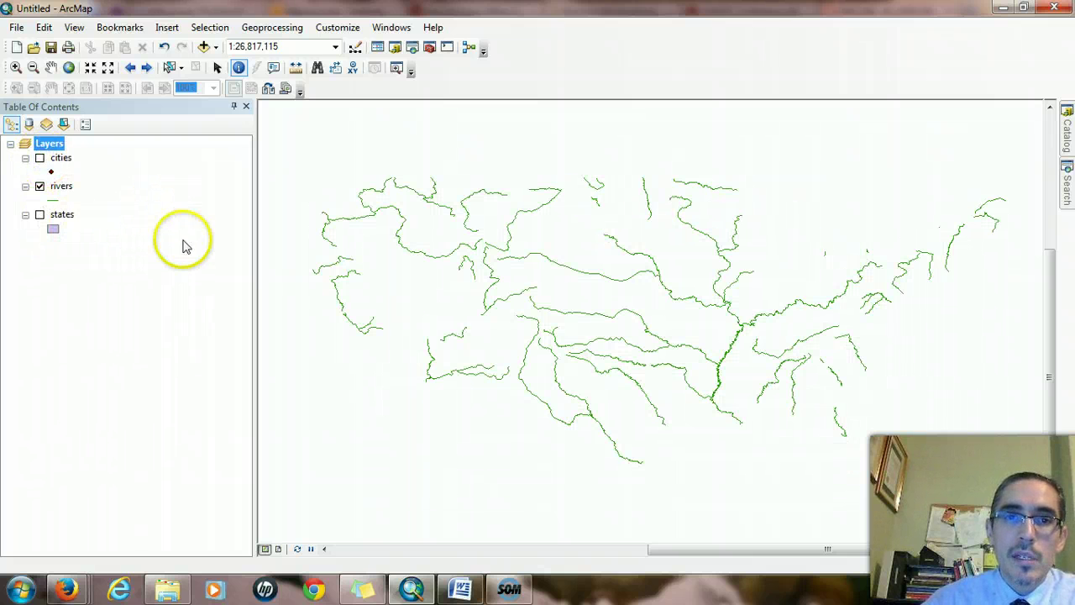
left_click(572, 272)
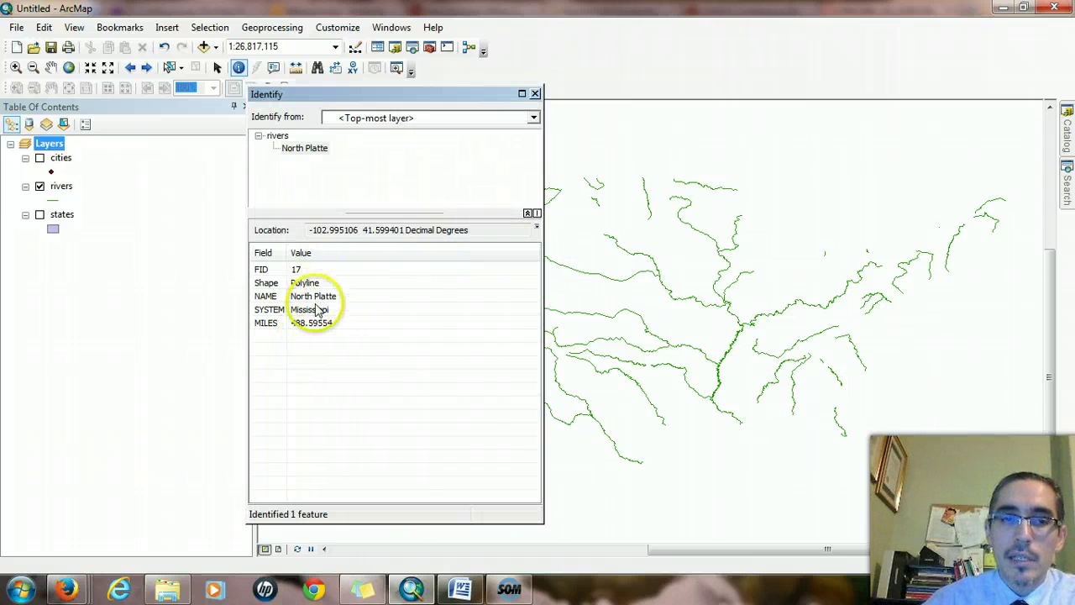
left_click(535, 93)
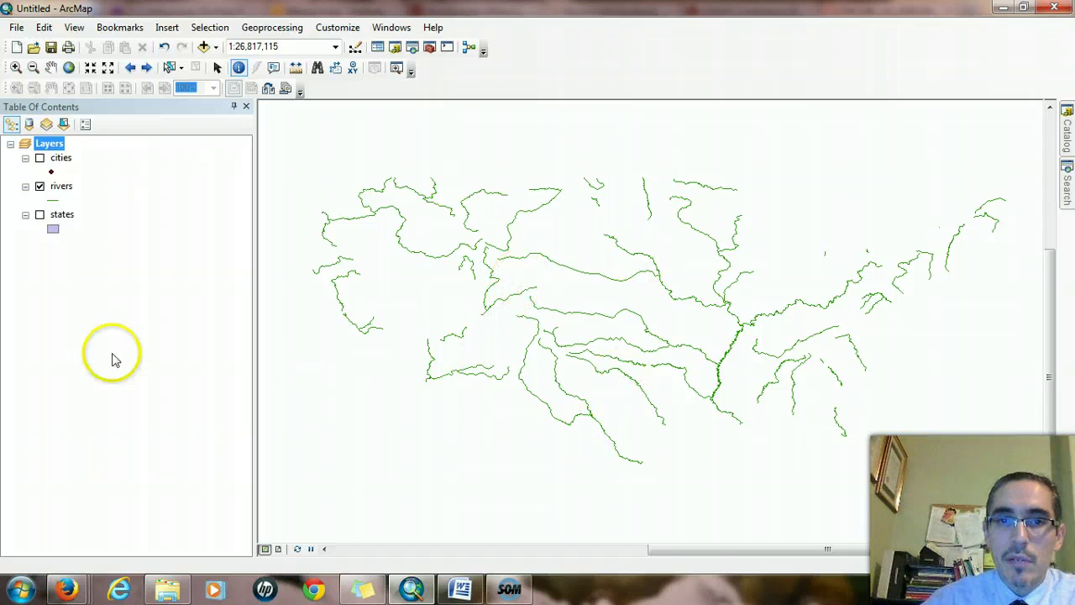
Open the rivers layer's attribute table and move its window to the left.
right_click(72, 190)
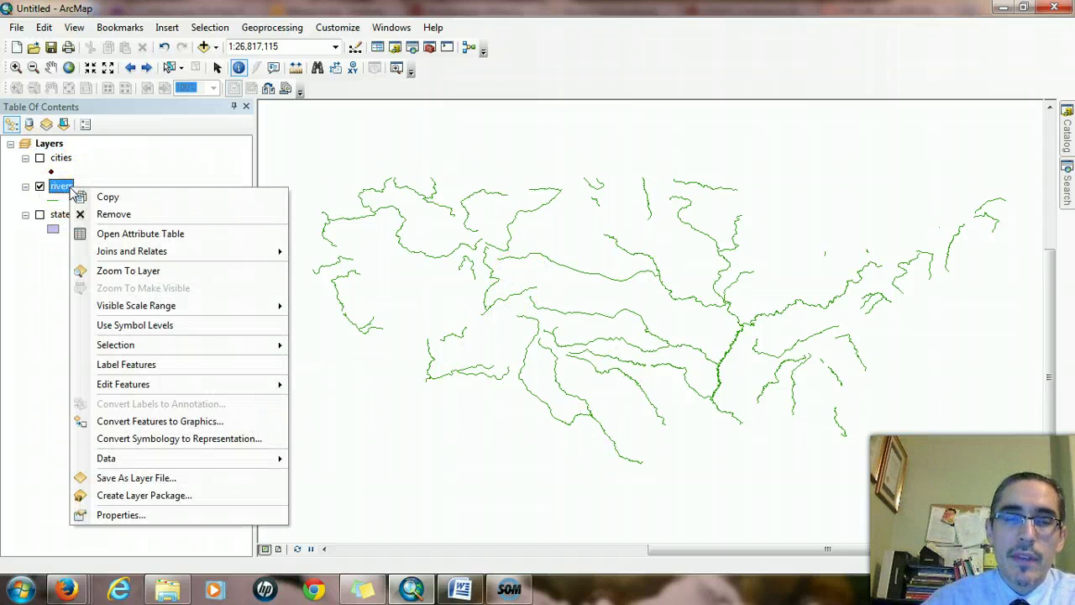
left_click(198, 242)
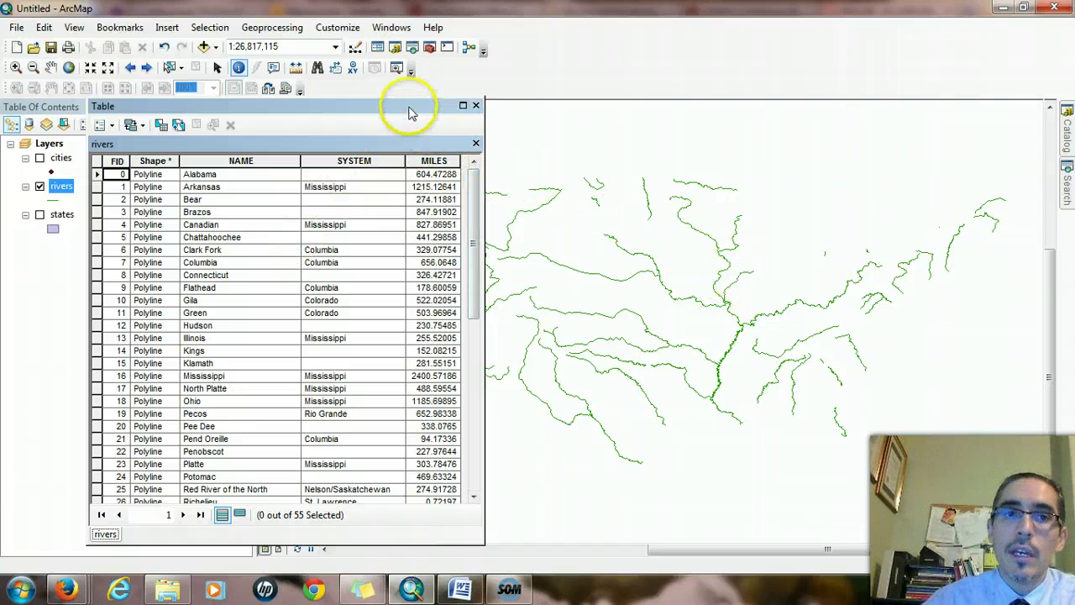
left_click_drag(409, 107, 348, 104)
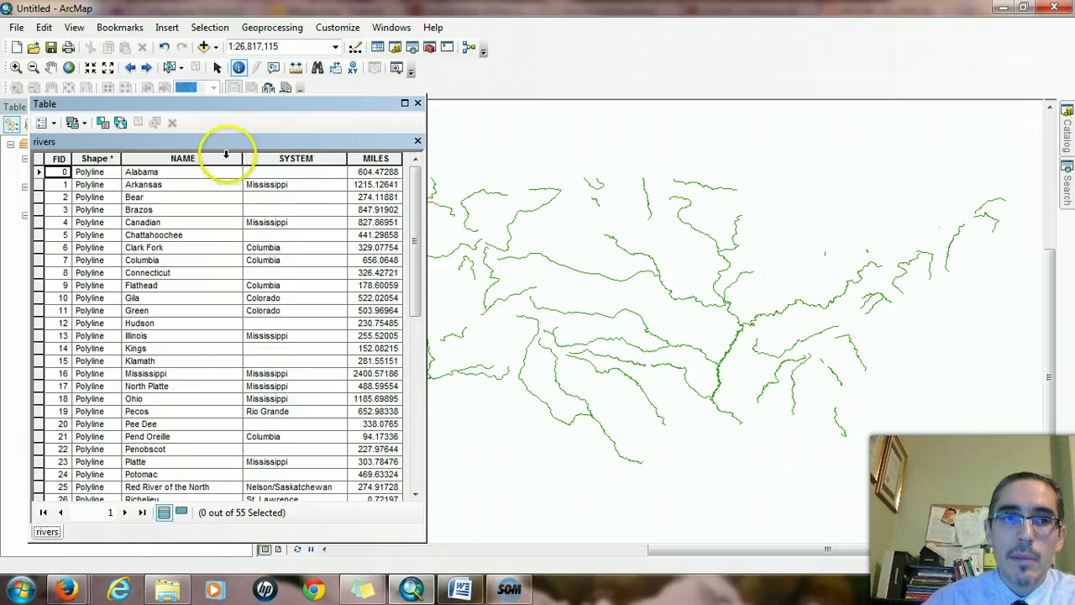
Sort the rivers table by NAME descending, then re-sort it ascending from Alabama.
right_click(226, 158)
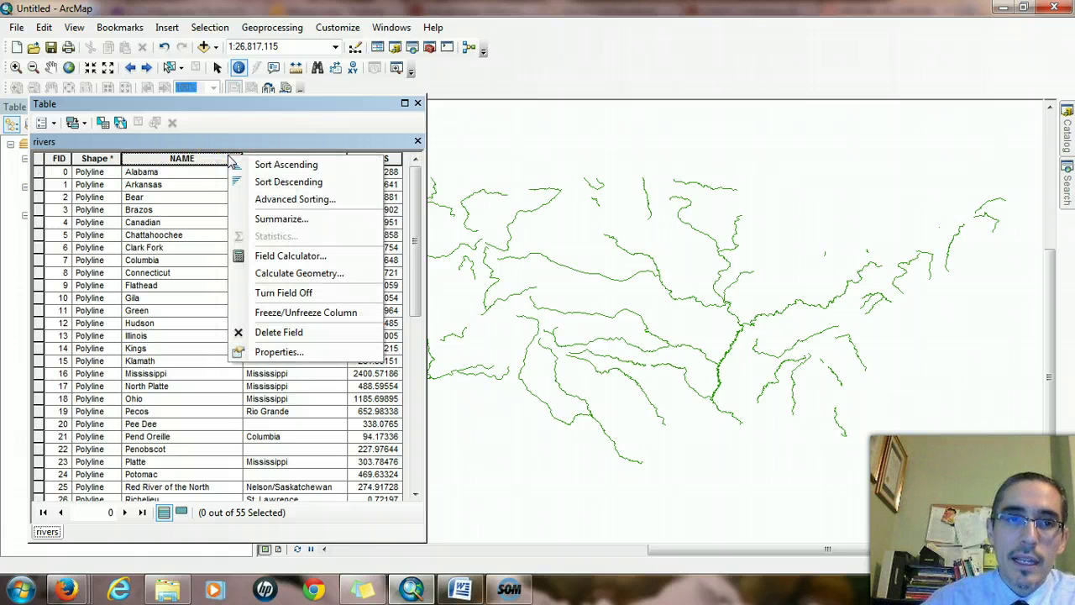
left_click(304, 183)
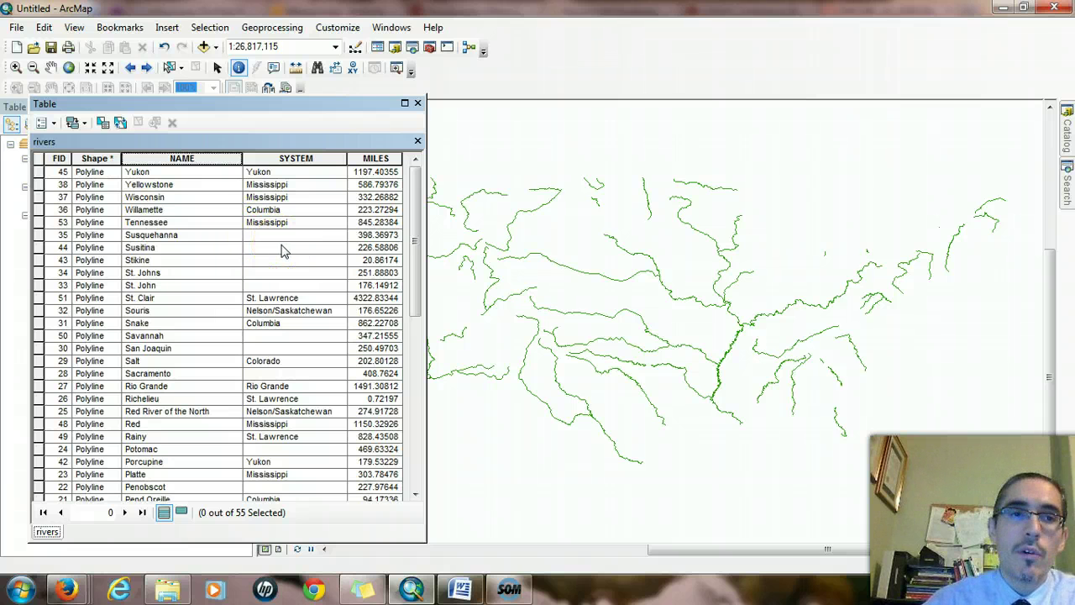
right_click(202, 158)
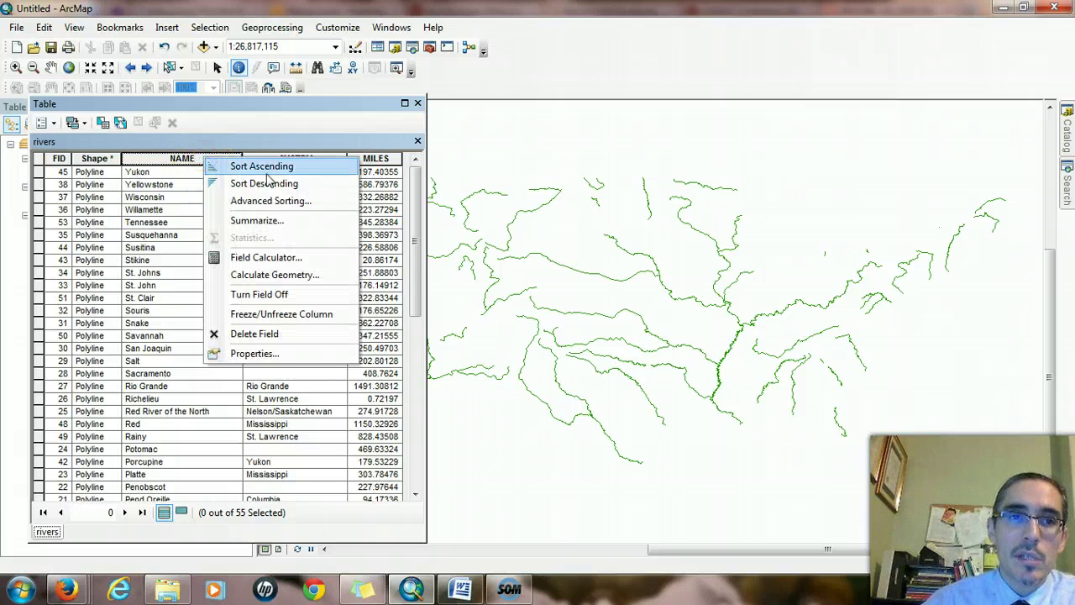
left_click(292, 168)
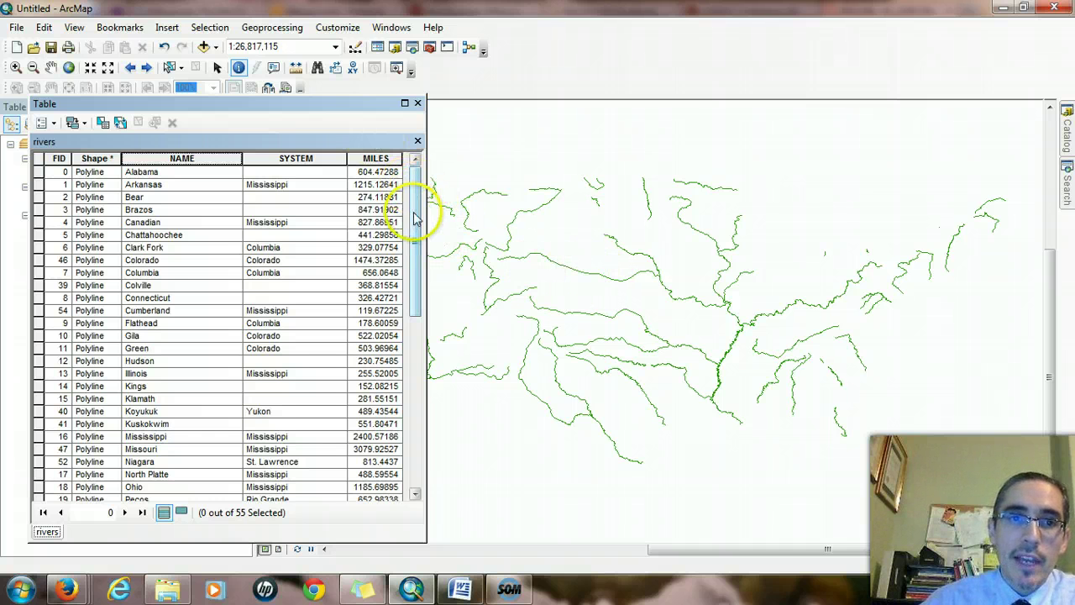
Select the Illinois river row in the table, then the Missouri river on the map.
left_click_drag(413, 211, 418, 248)
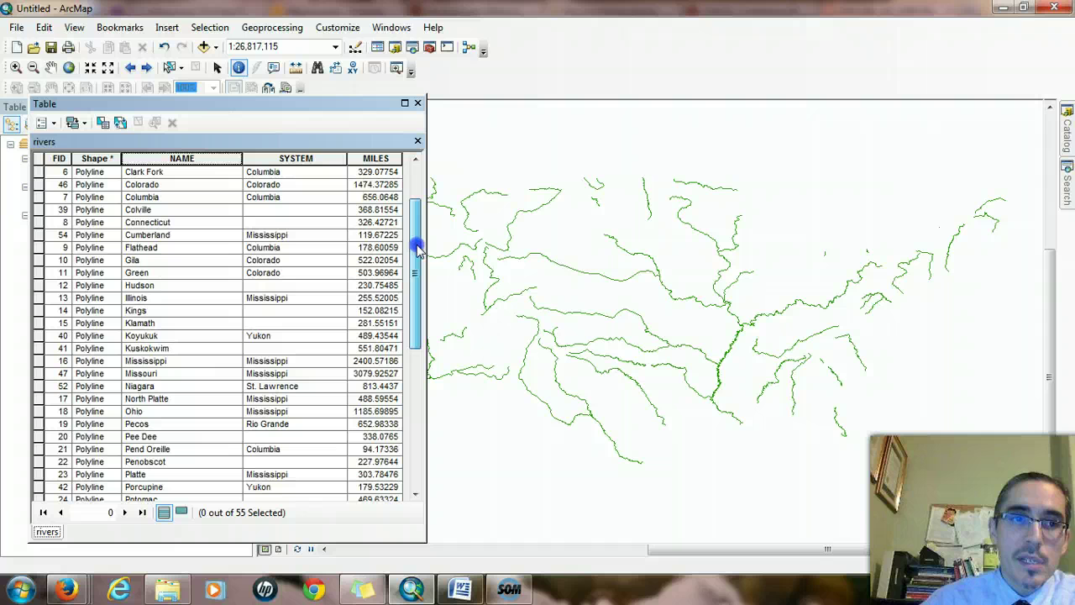
left_click(37, 299)
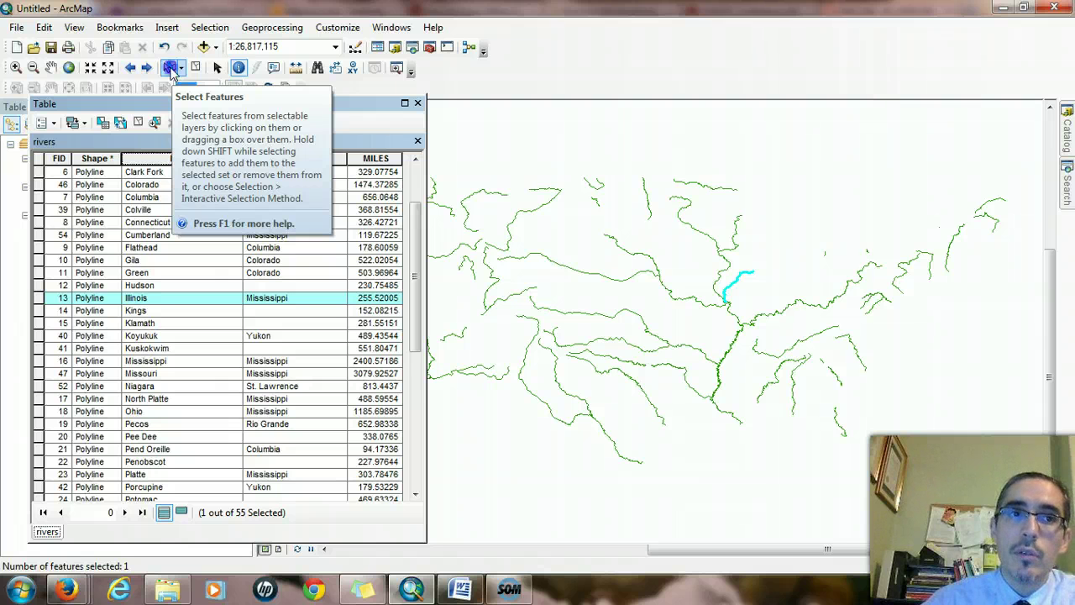
left_click(170, 69)
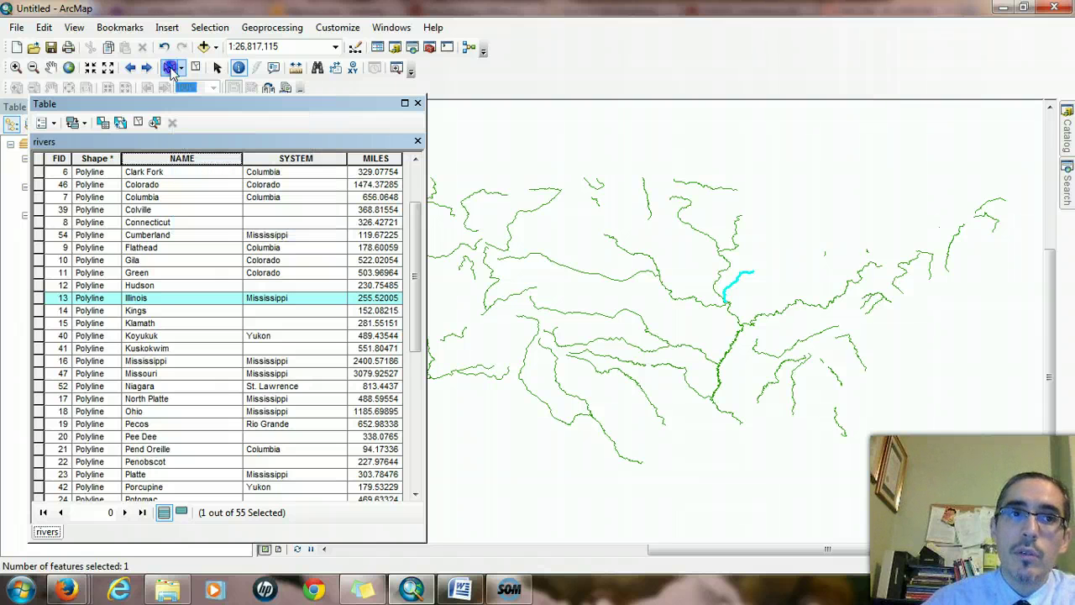
left_click(694, 303)
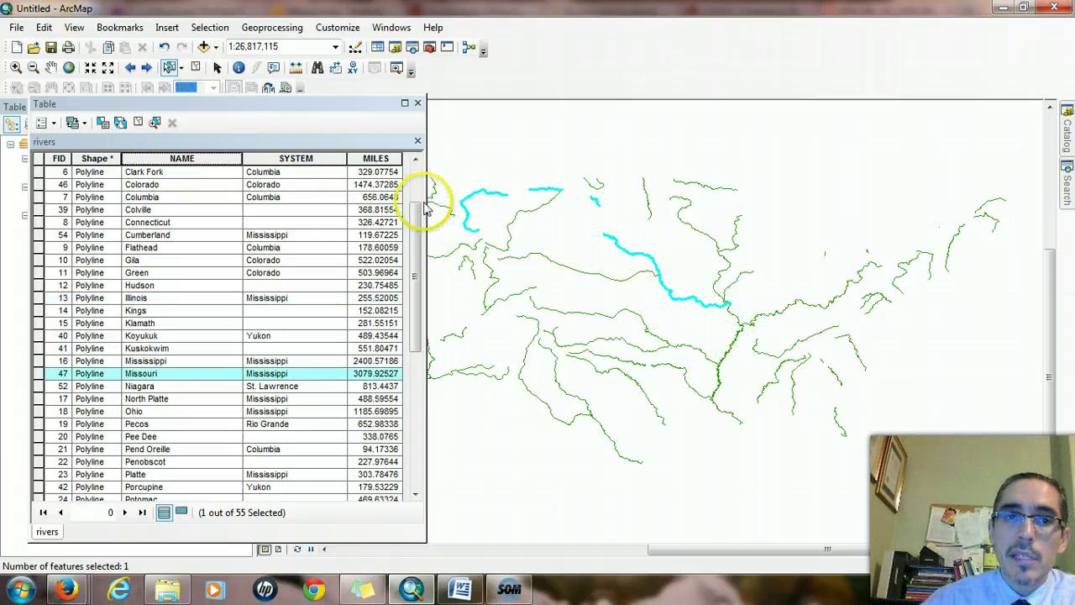
left_click_drag(413, 220, 413, 246)
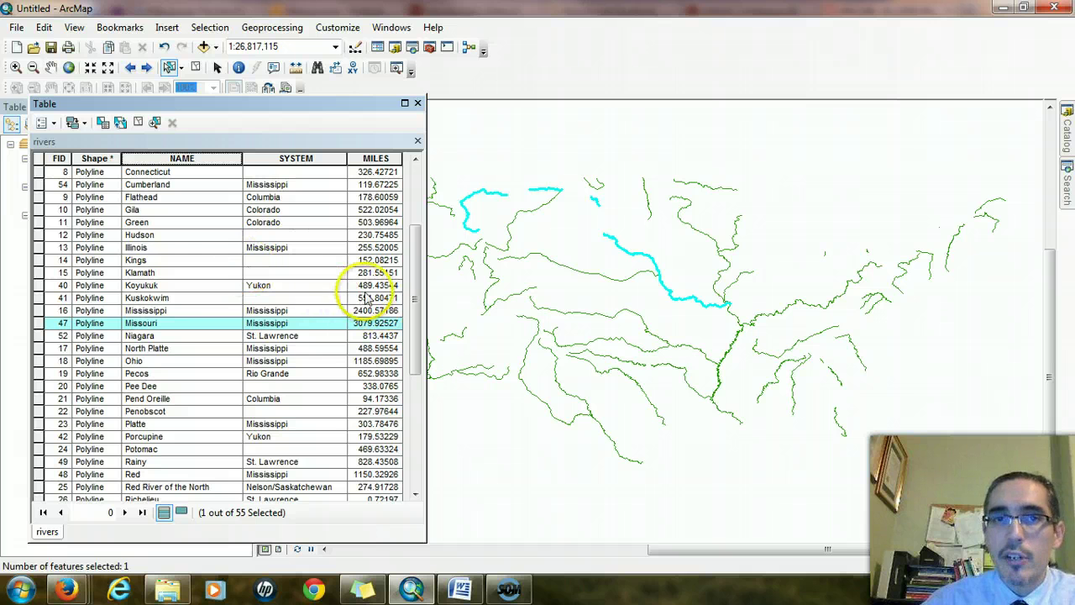
Clear the Missouri selection, close the attribute table, and turn the states layer back on.
left_click(139, 124)
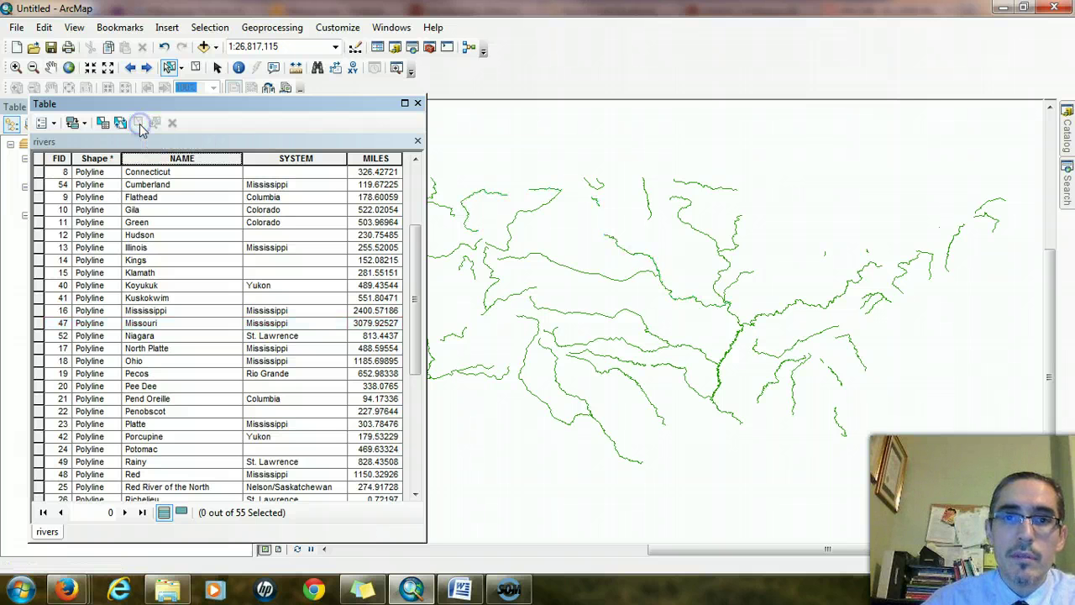
left_click(417, 102)
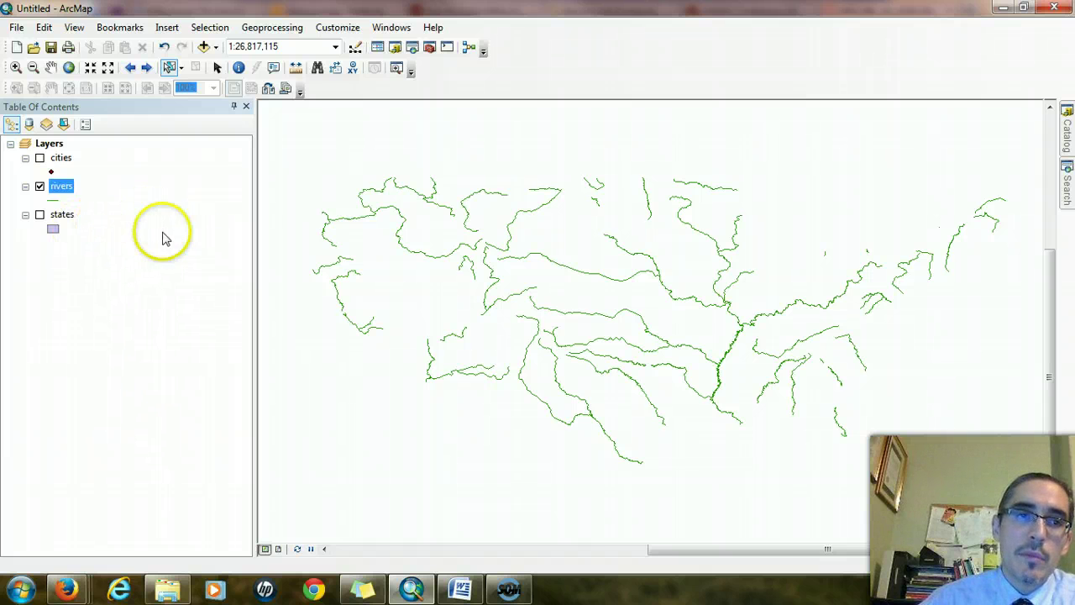
left_click(39, 215)
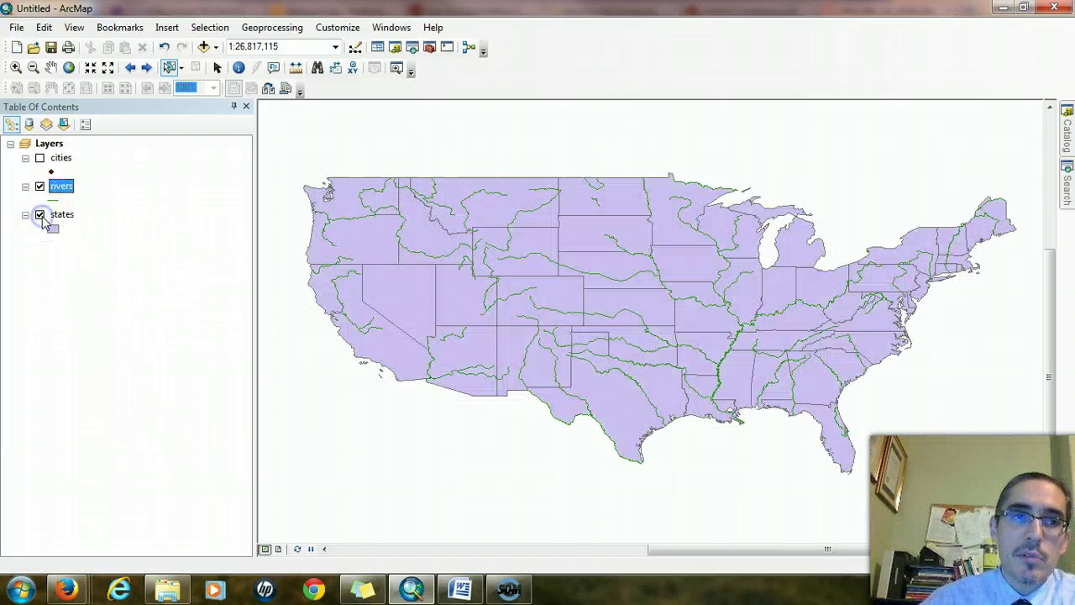
Select the rivers layer and its legend line symbol in the Table Of Contents.
left_click(158, 235)
left_click(127, 223)
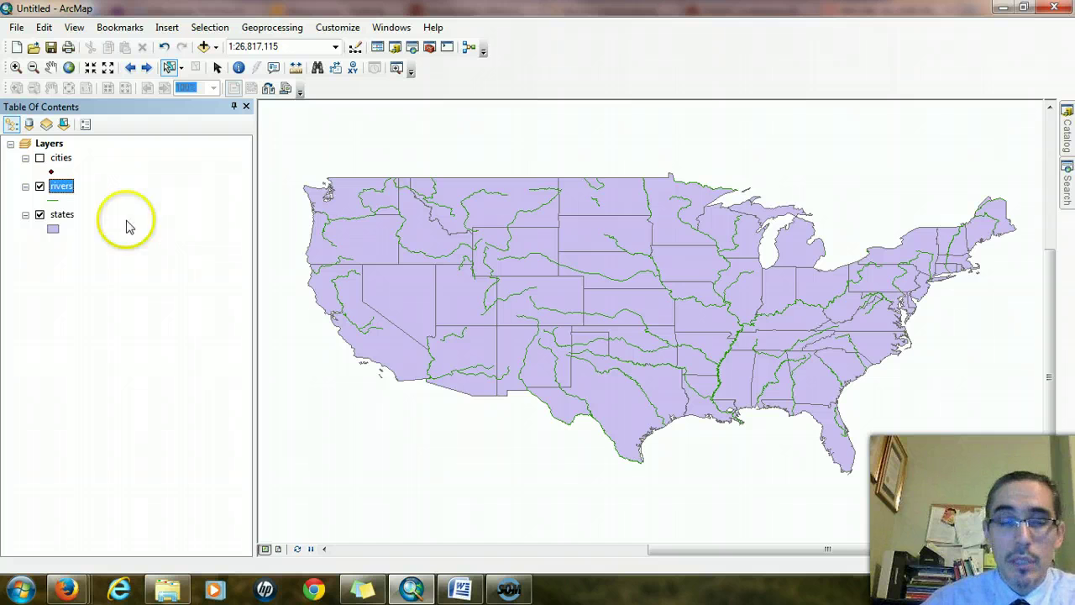
left_click(58, 204)
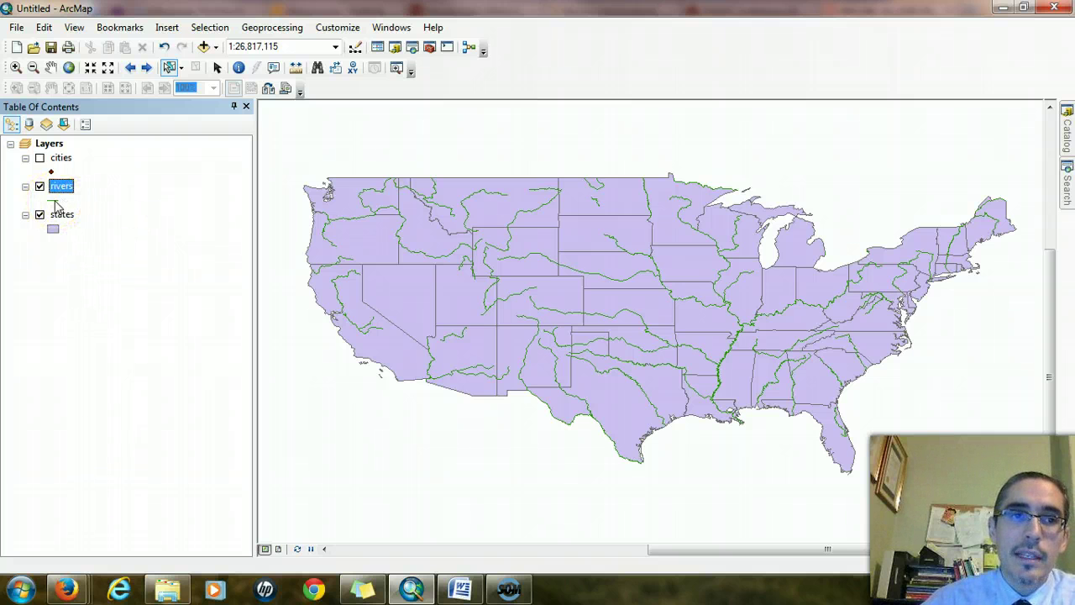
Apply the blue River line symbol to the rivers layer.
left_click(55, 201)
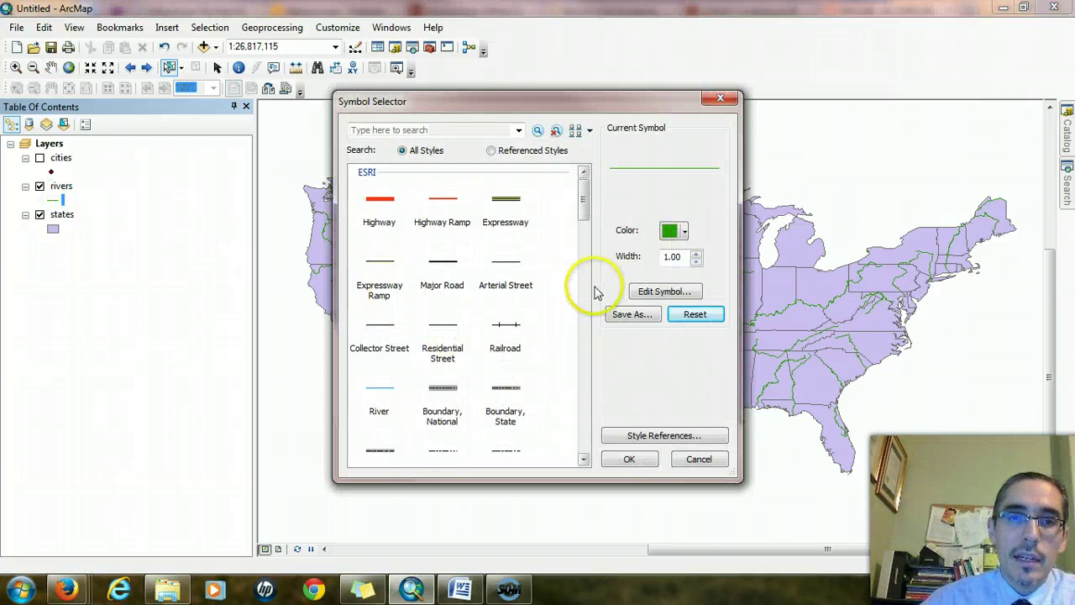
left_click(384, 392)
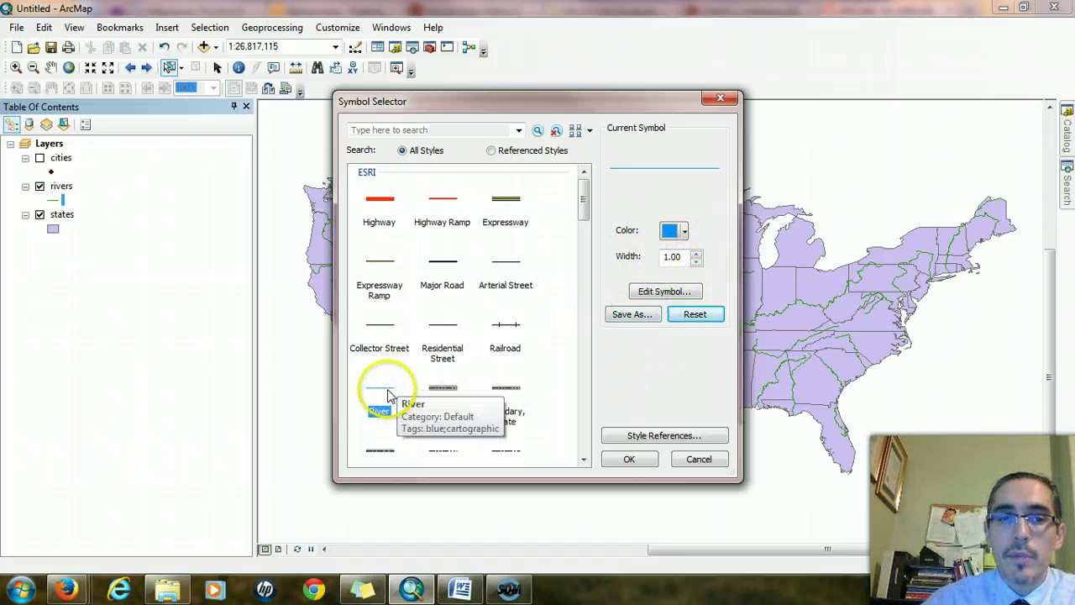
left_click(629, 461)
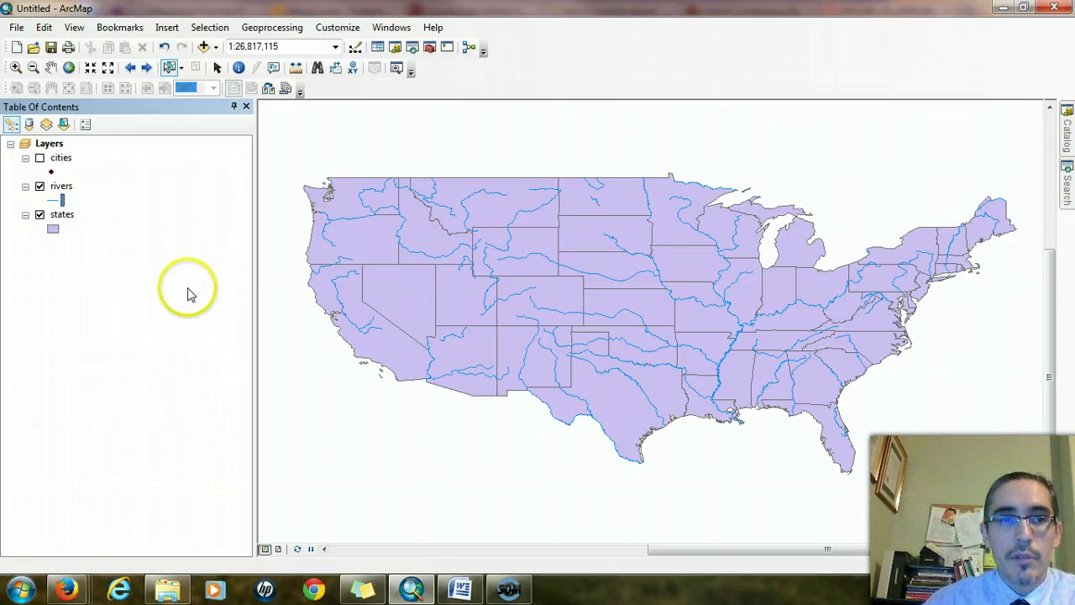
Give the states layer a Beige fill with grey outline colour.
left_click(52, 232)
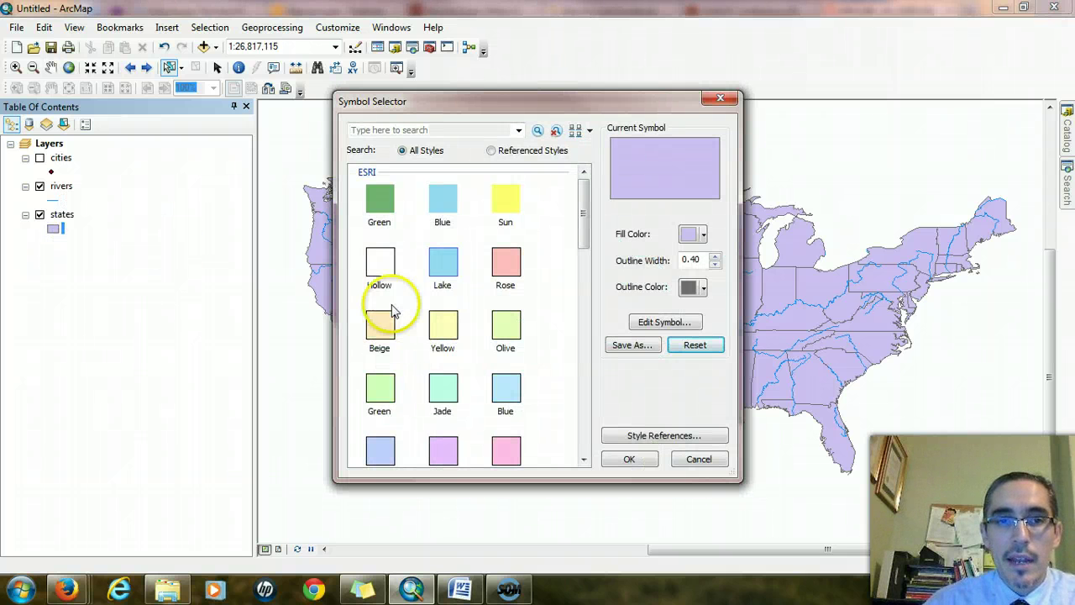
left_click(380, 328)
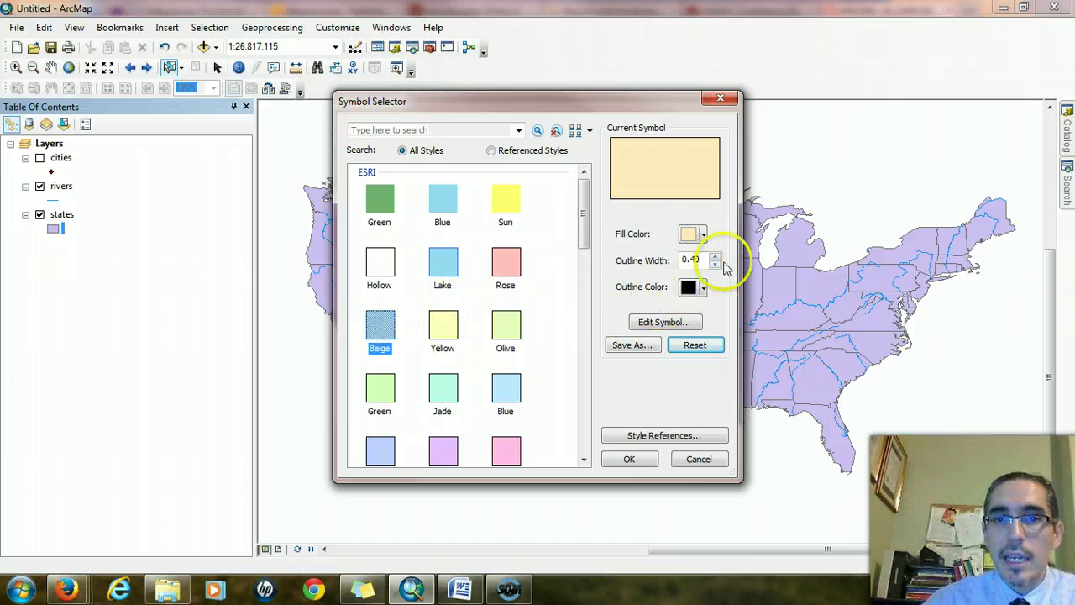
left_click(704, 287)
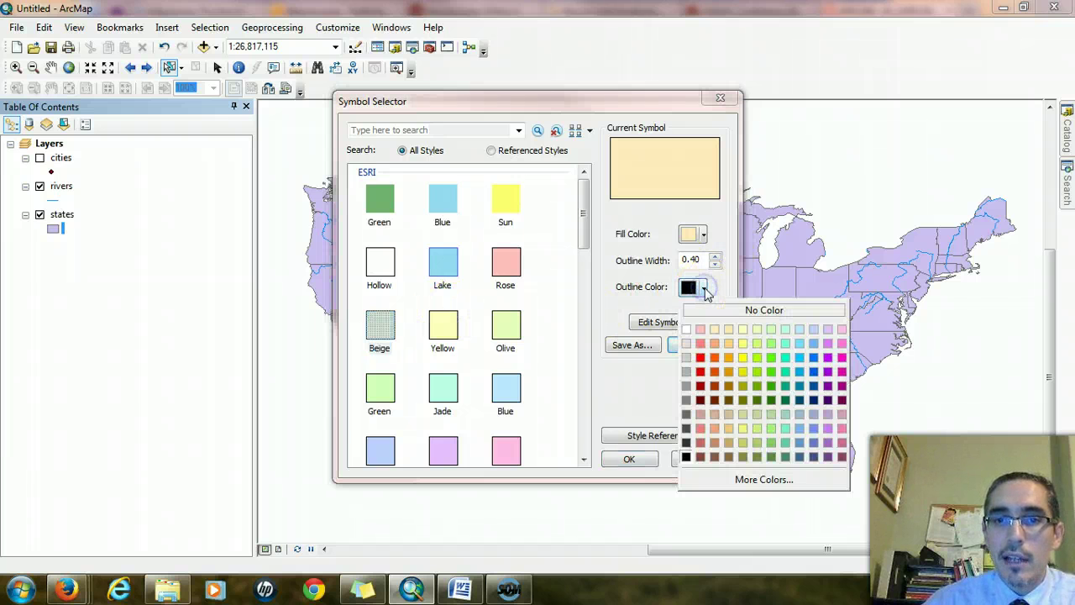
left_click(687, 388)
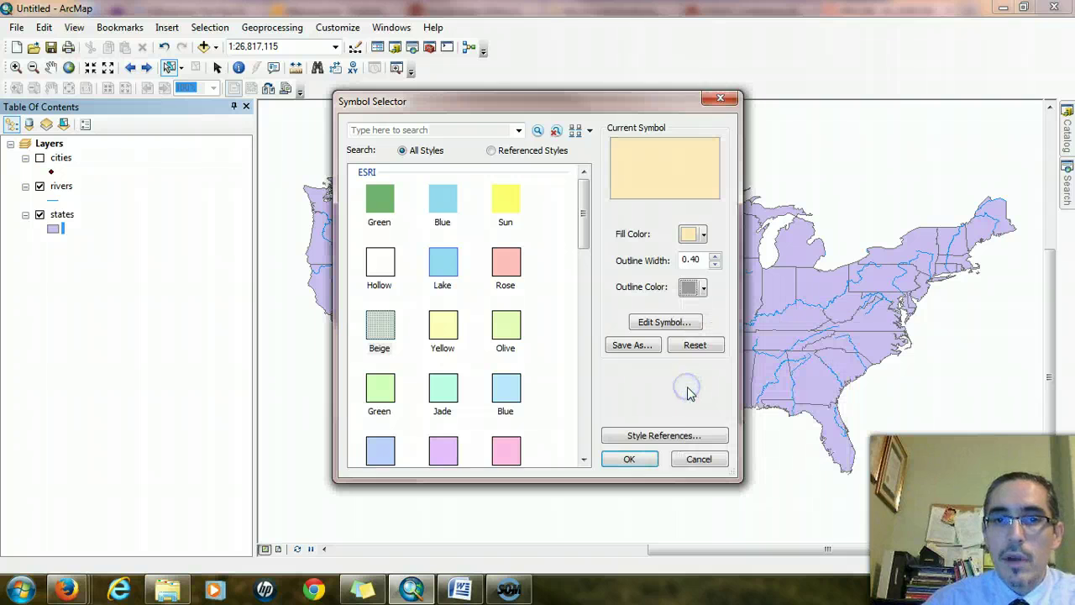
left_click(629, 459)
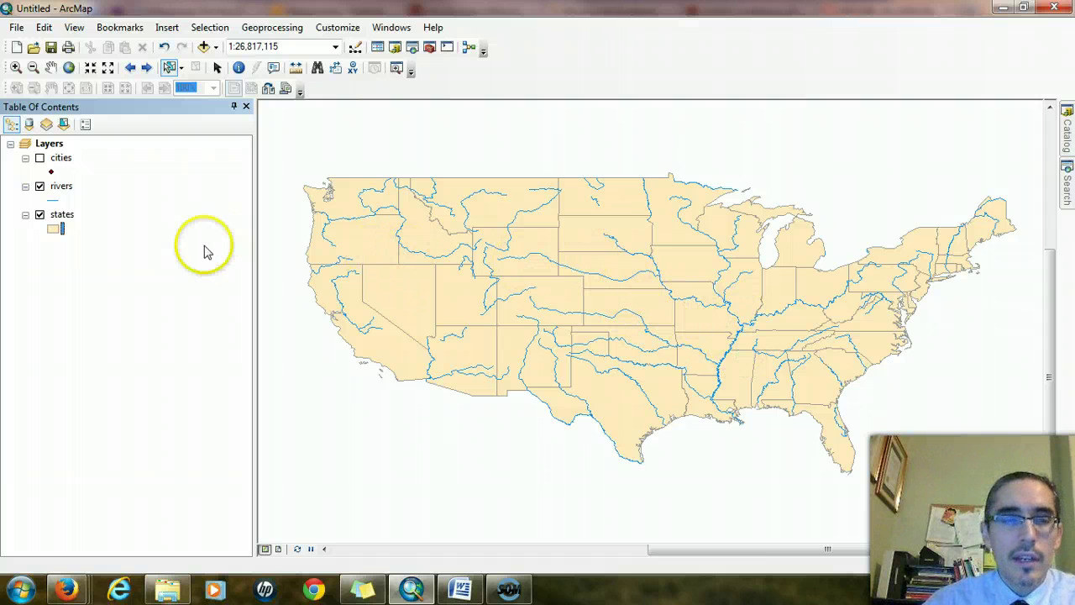
Set the rivers line symbol width to 2.
left_click(52, 202)
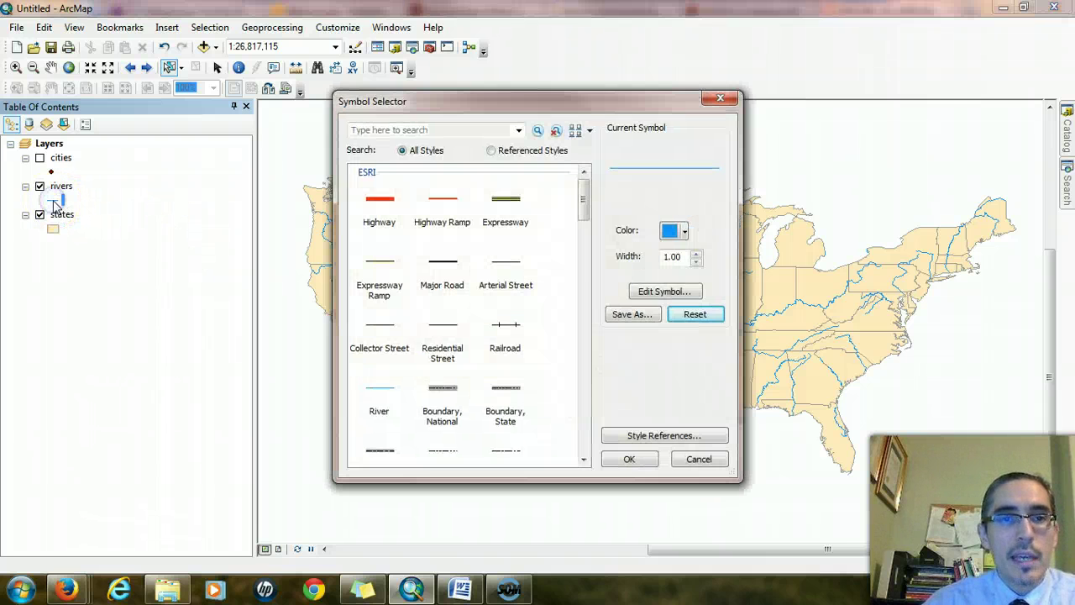
left_click(696, 253)
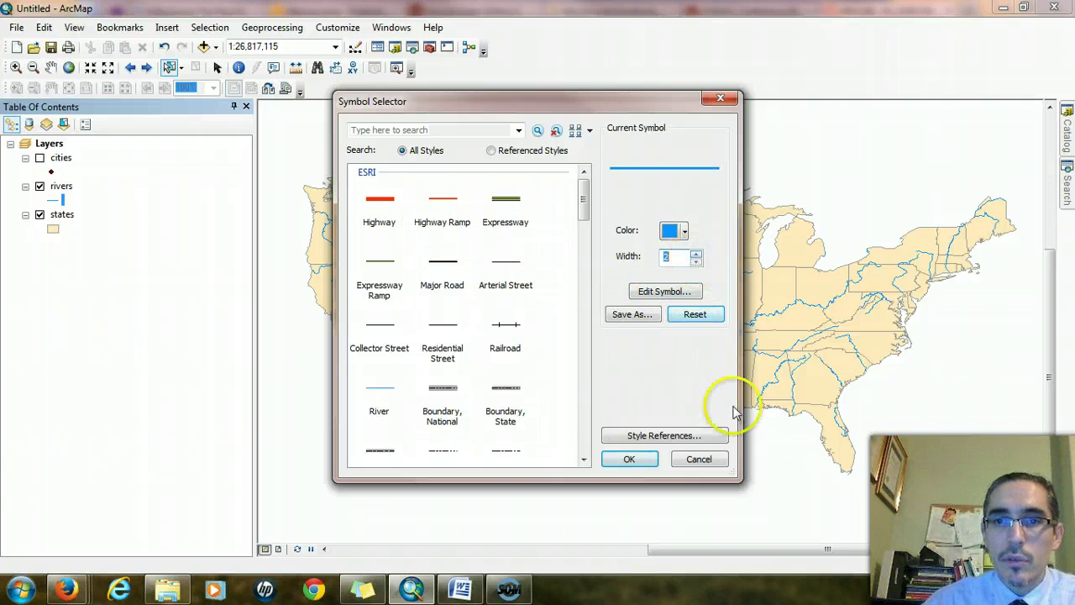
left_click(629, 458)
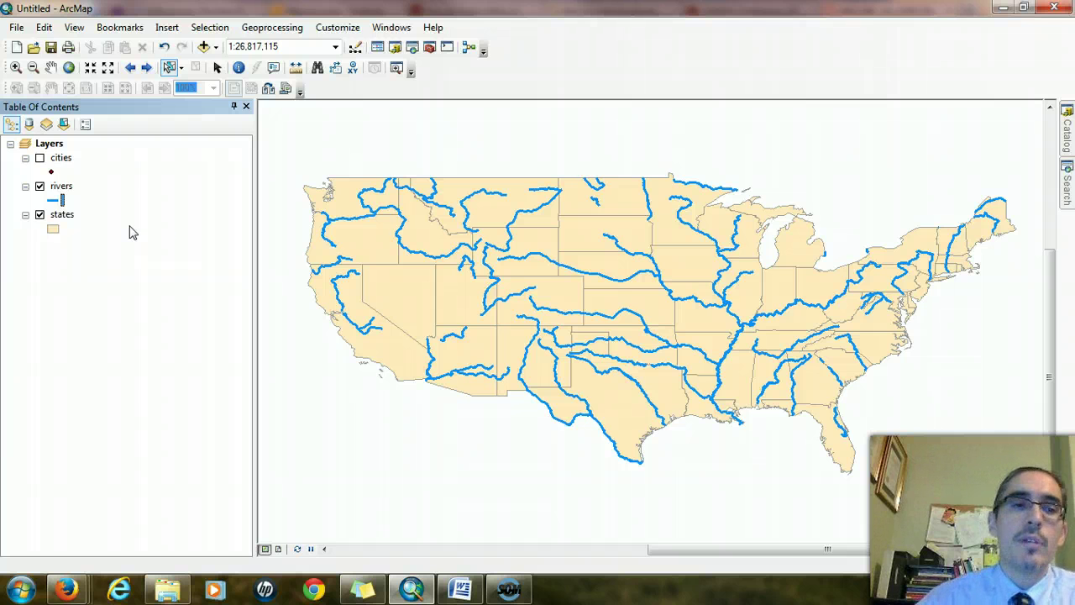
right_click(61, 187)
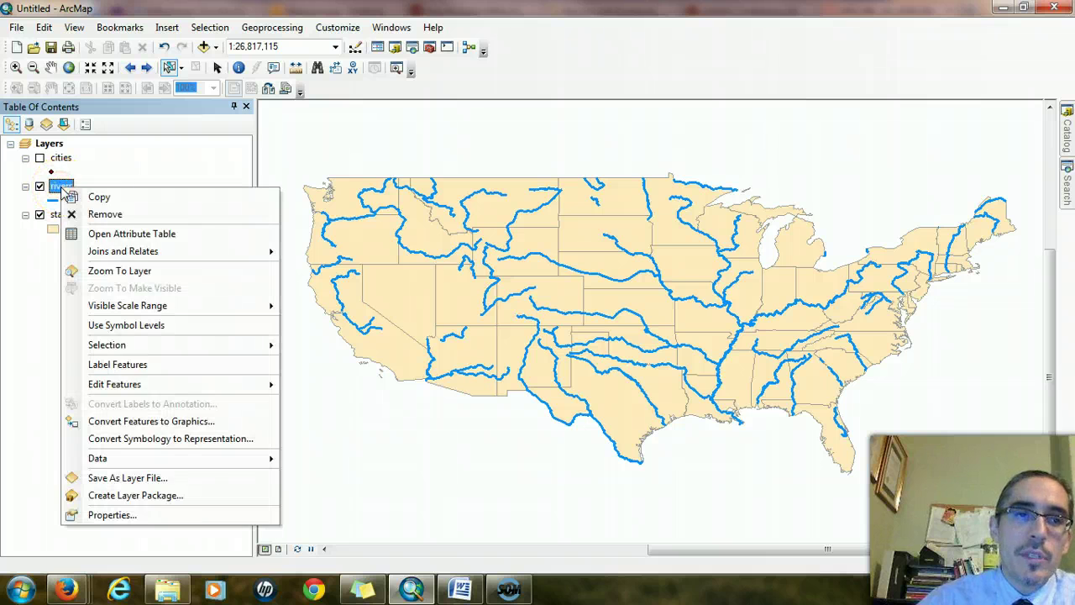
left_click(157, 234)
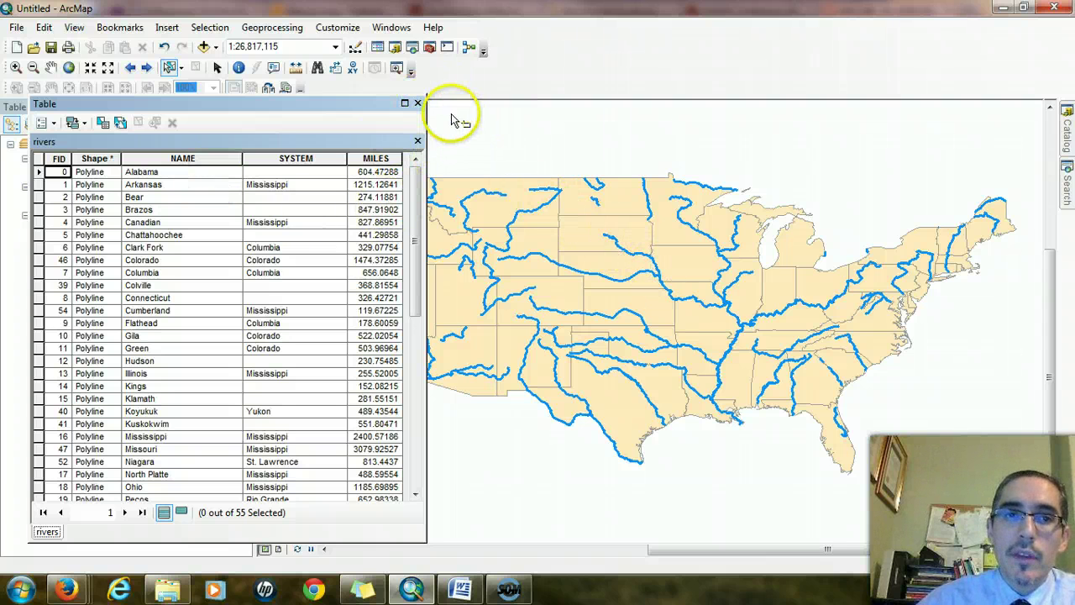
left_click(418, 104)
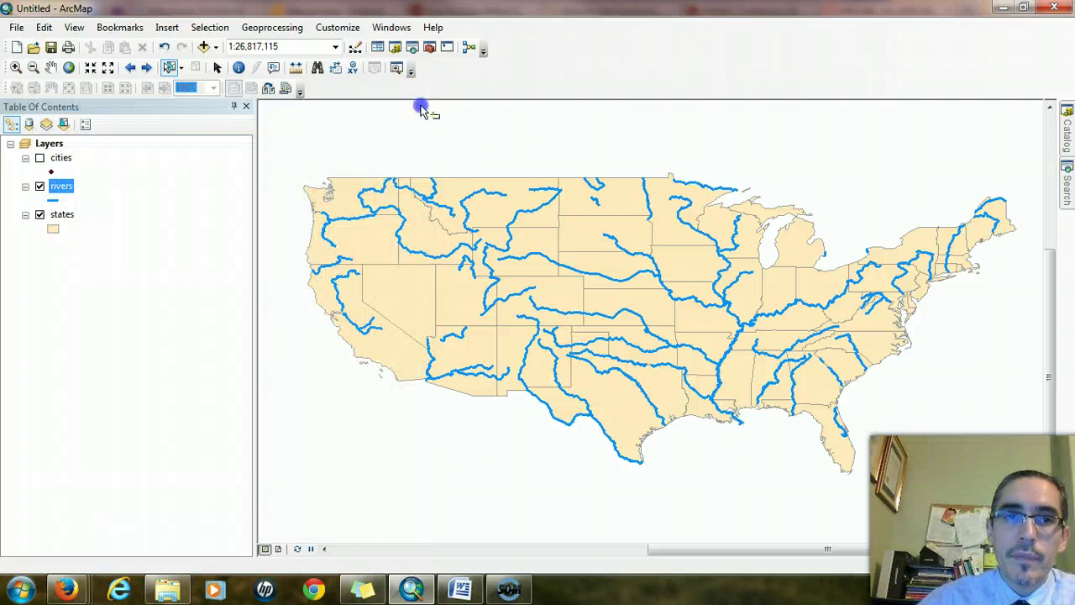
Label the rivers with their names and reopen the rivers attribute table.
right_click(66, 188)
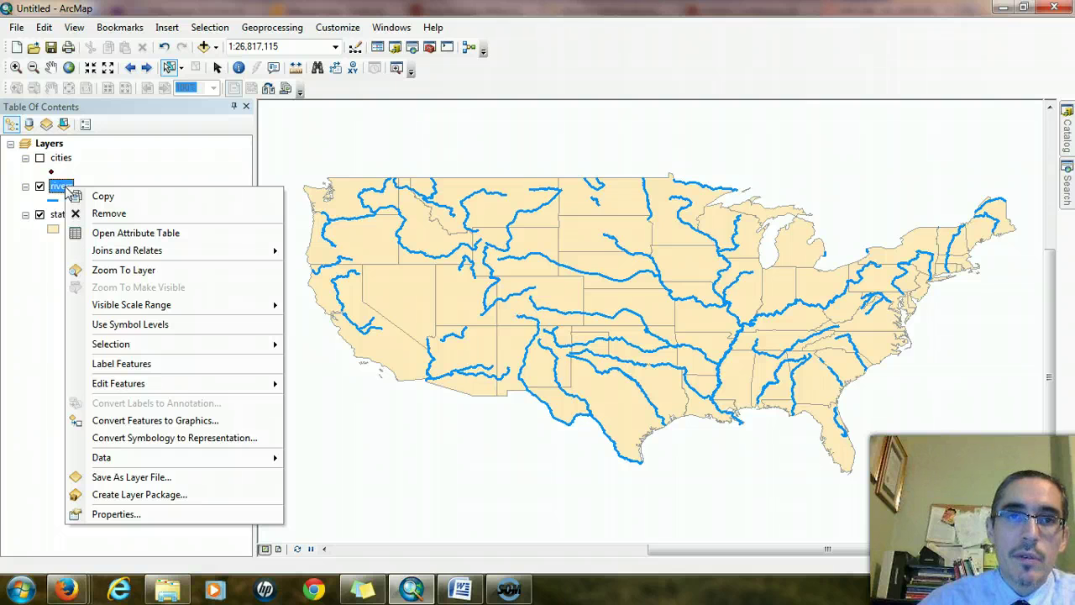
left_click(183, 363)
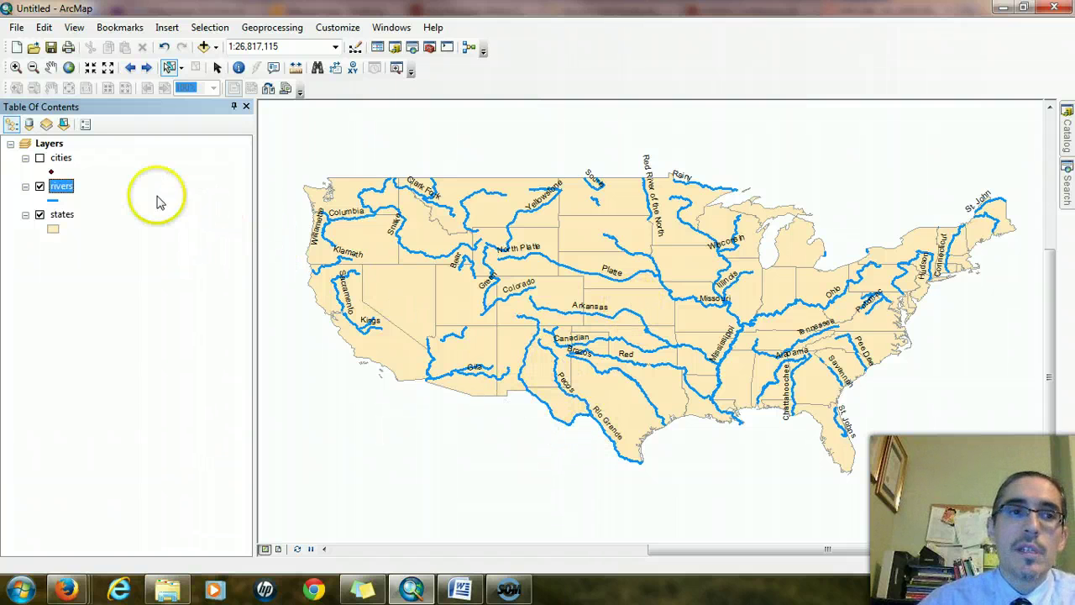
right_click(71, 188)
left_click(110, 232)
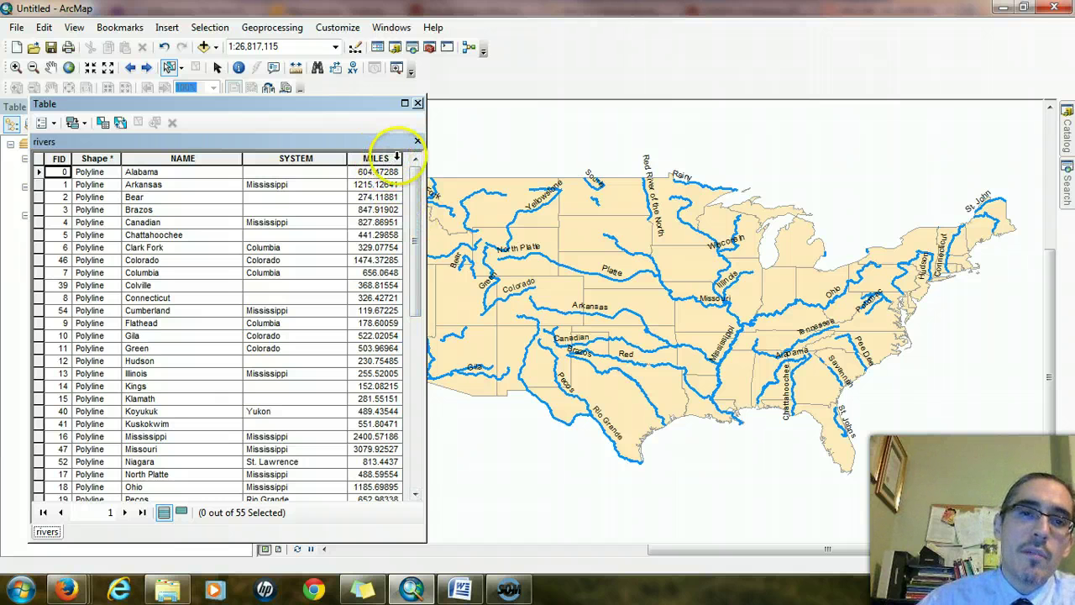
Sort the rivers table by MILES descending and select the Mississippi row (2400.57186 miles).
right_click(400, 160)
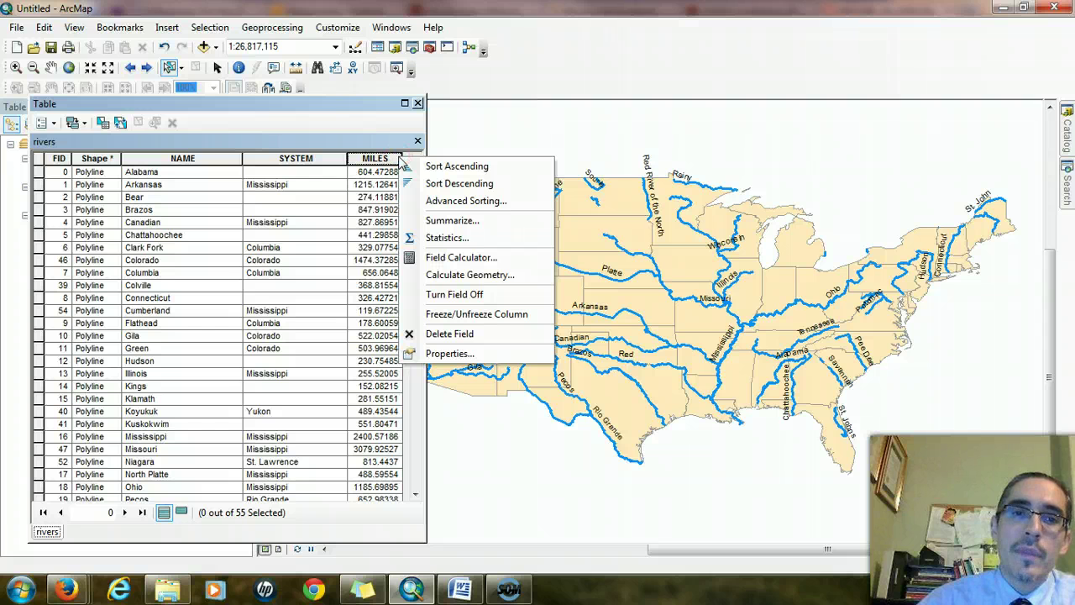
left_click(500, 184)
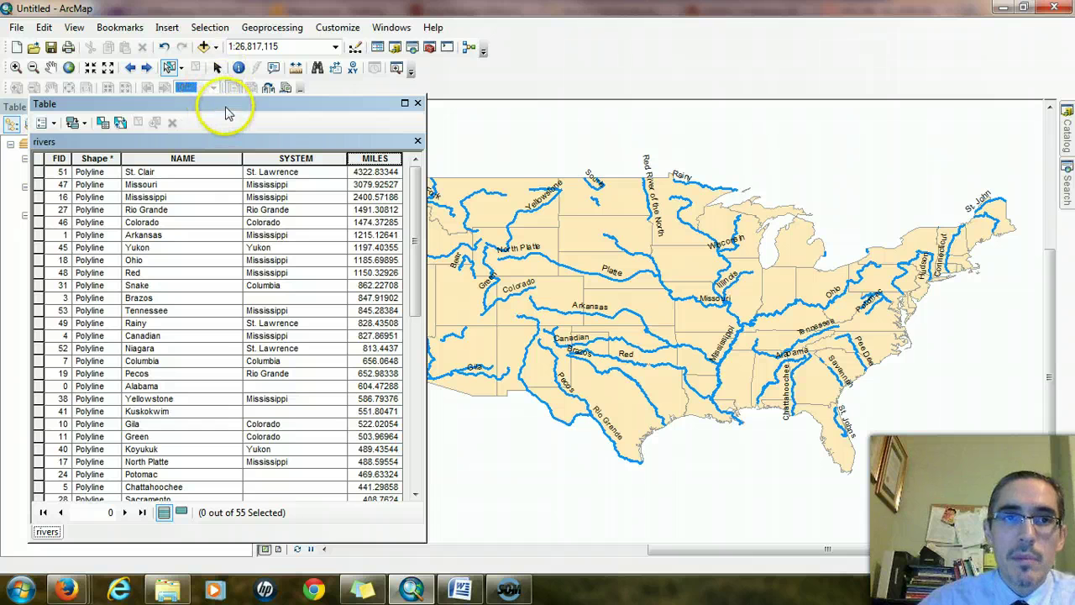
left_click(38, 197)
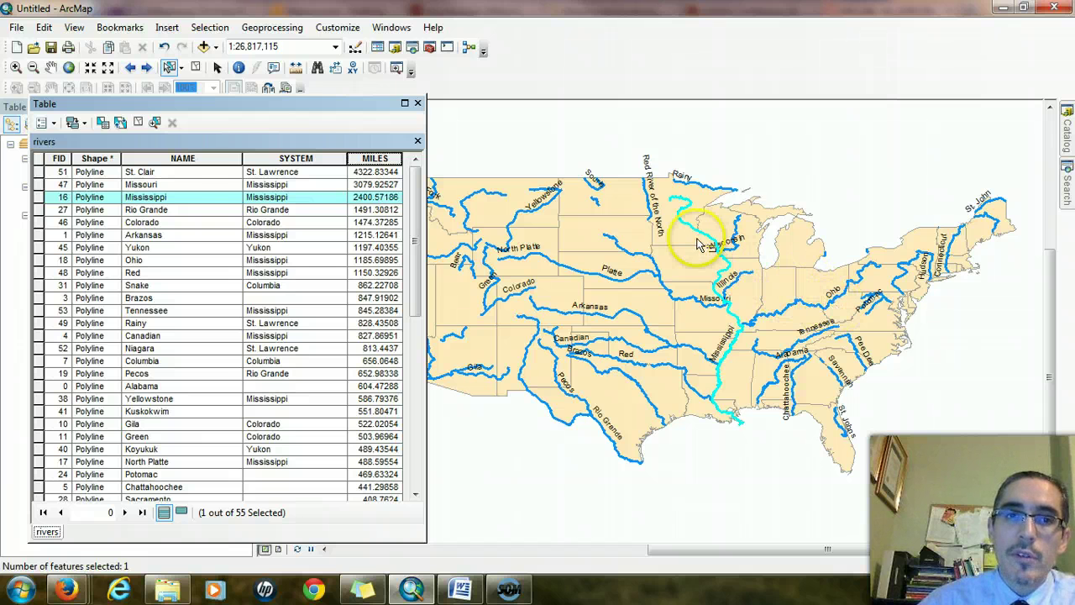
Hide the states layer and add the Ohio river to the Mississippi selection on the map.
left_click_drag(312, 105, 480, 97)
left_click(39, 214)
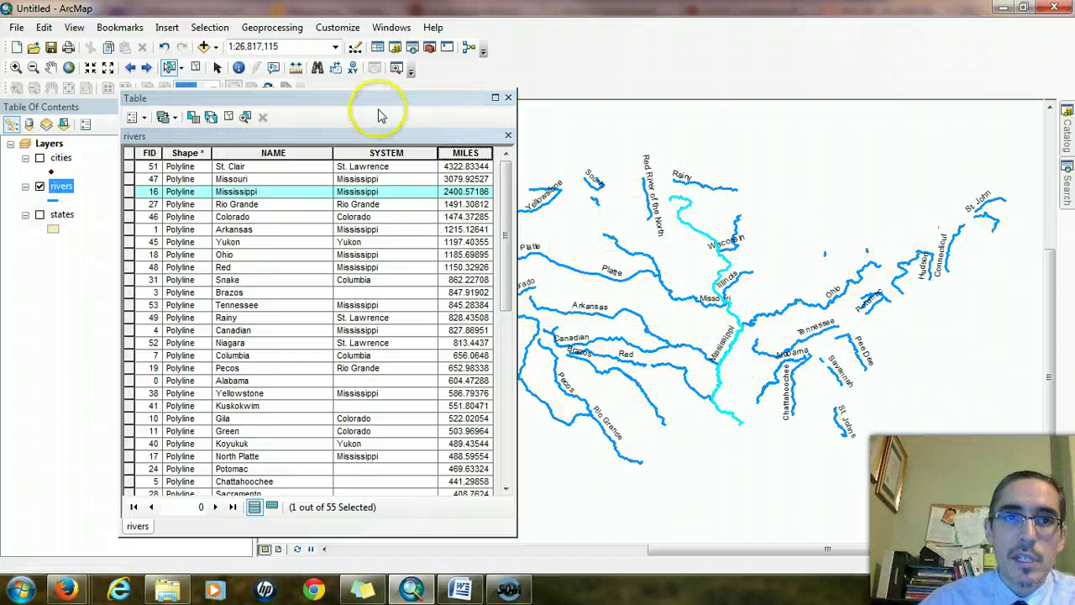
left_click_drag(378, 100, 319, 110)
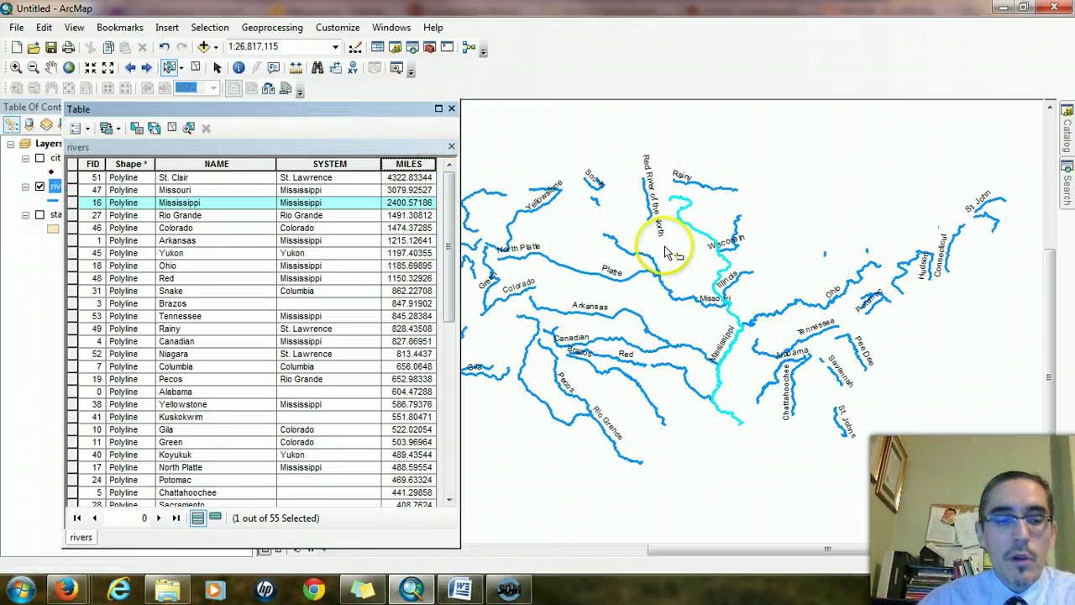
left_click(791, 306, "shift")
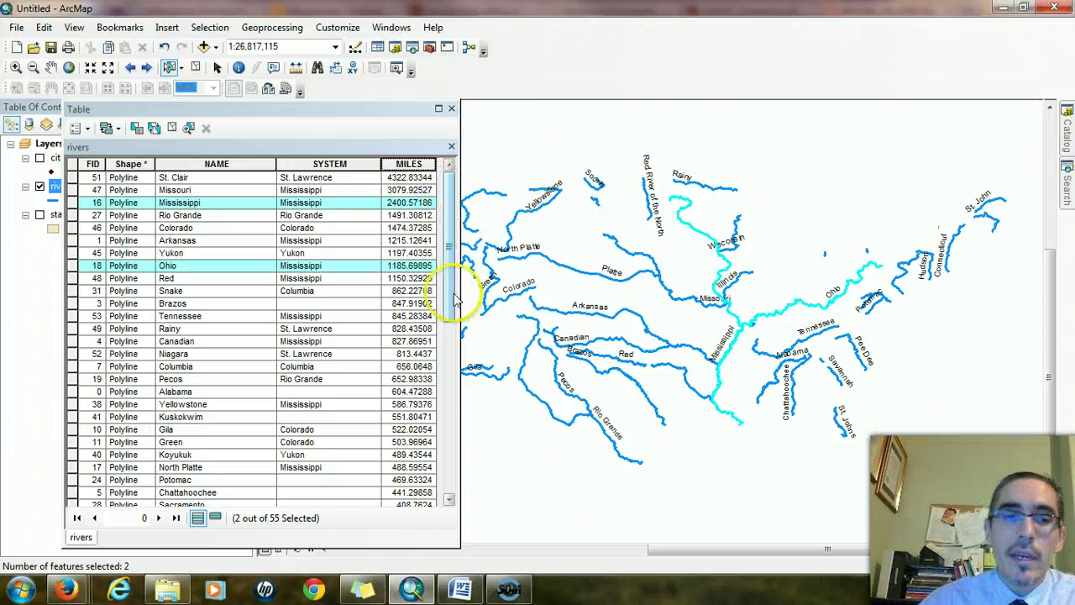
Show only the two selected records and open Statistics for their MILES field.
left_click(215, 518)
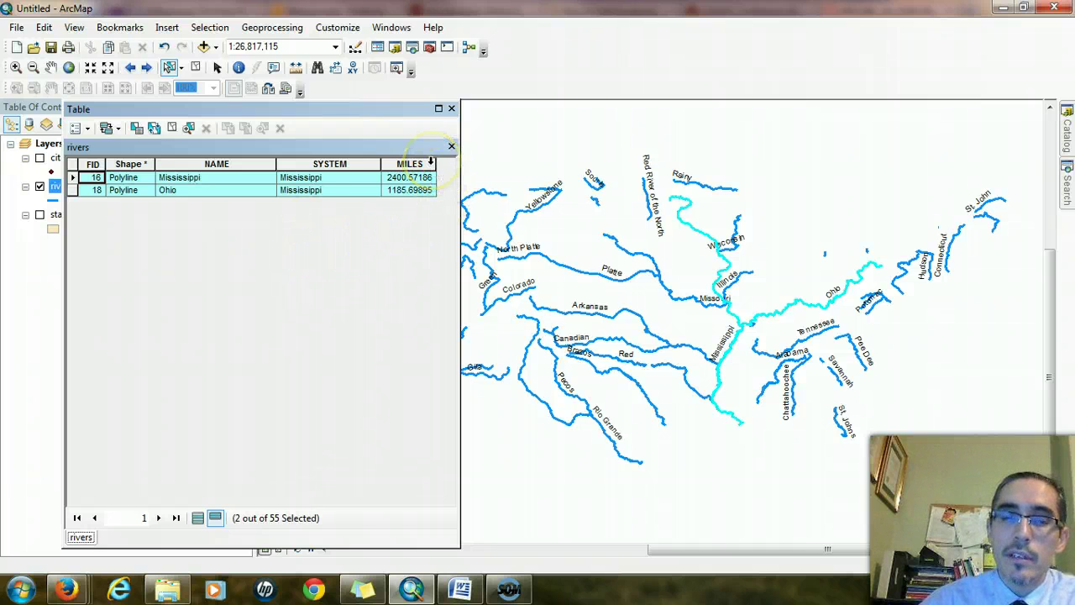
right_click(428, 164)
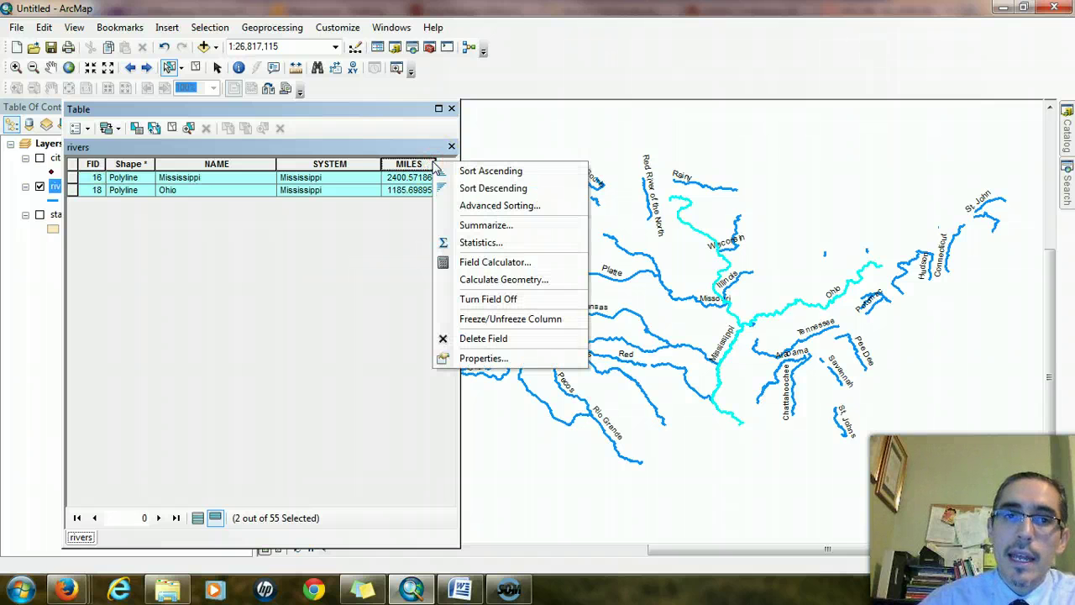
left_click(553, 245)
left_click_drag(525, 186, 290, 272)
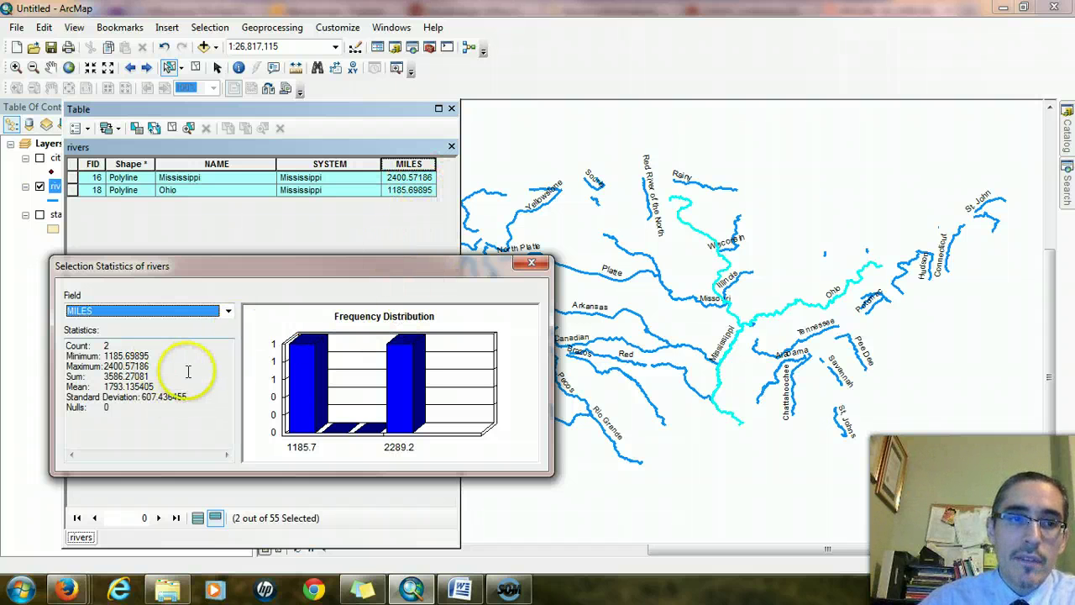
Review the Count, Maximum, Sum (3586.27081) and Mean (1793.135405) MILES statistics, then close them.
left_click_drag(67, 346, 119, 356)
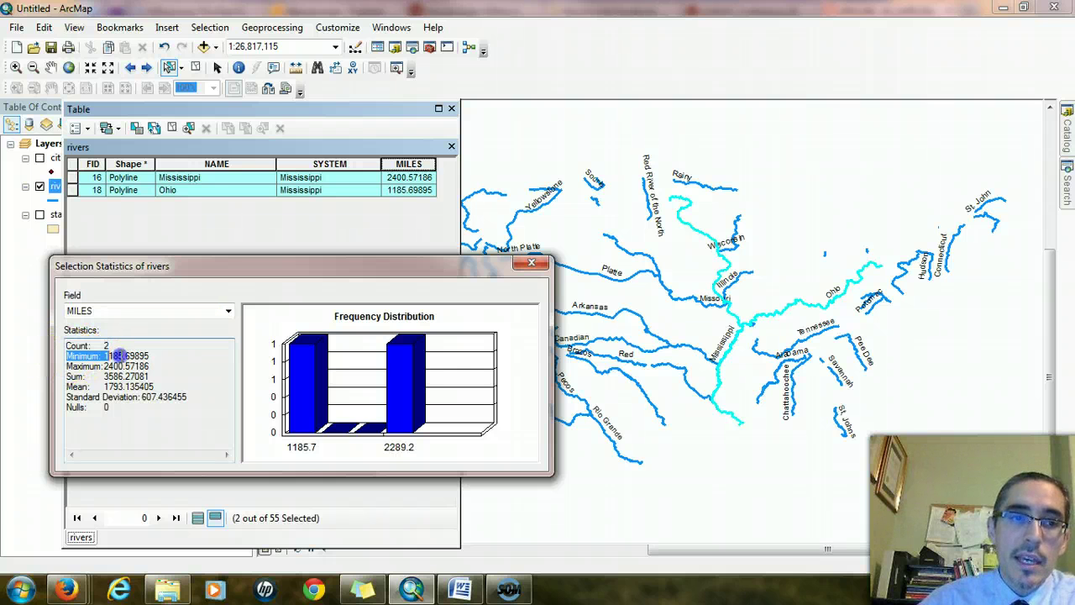
left_click(72, 367)
left_click_drag(73, 367, 154, 367)
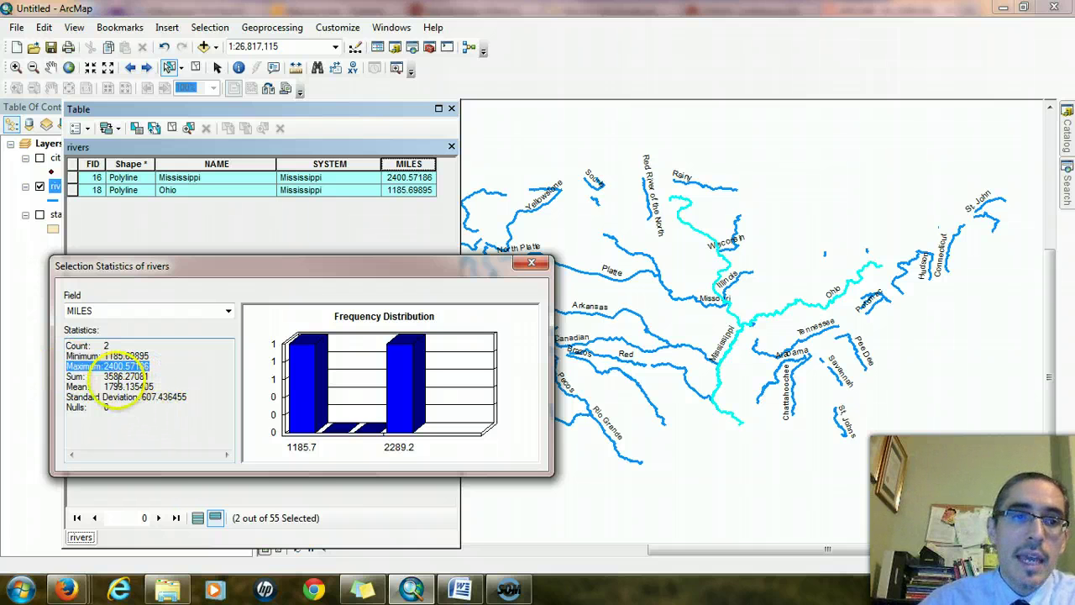
left_click_drag(68, 377, 124, 379)
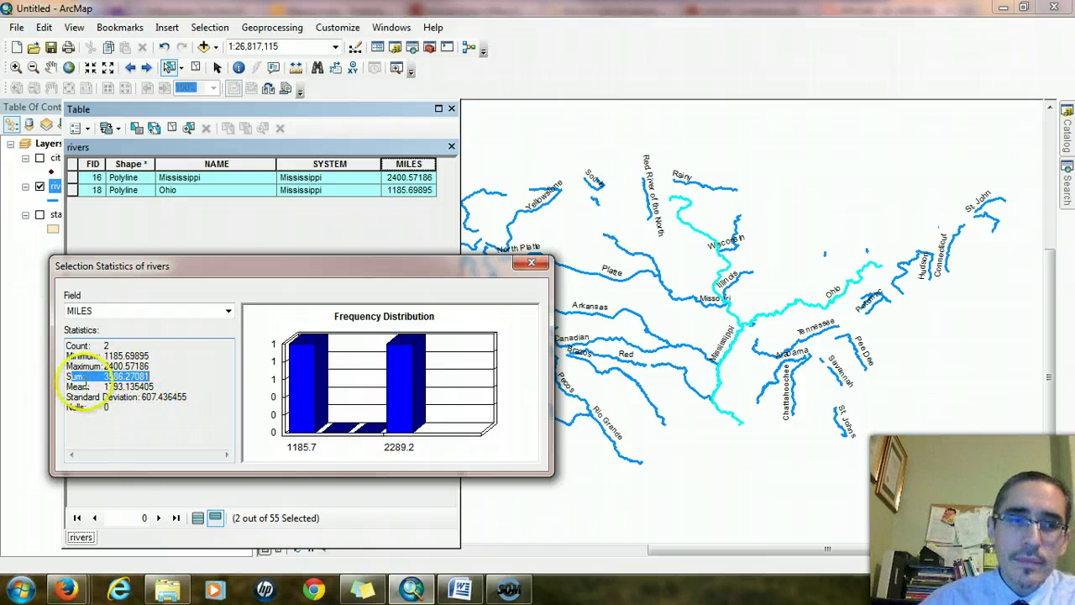
left_click_drag(69, 386, 144, 386)
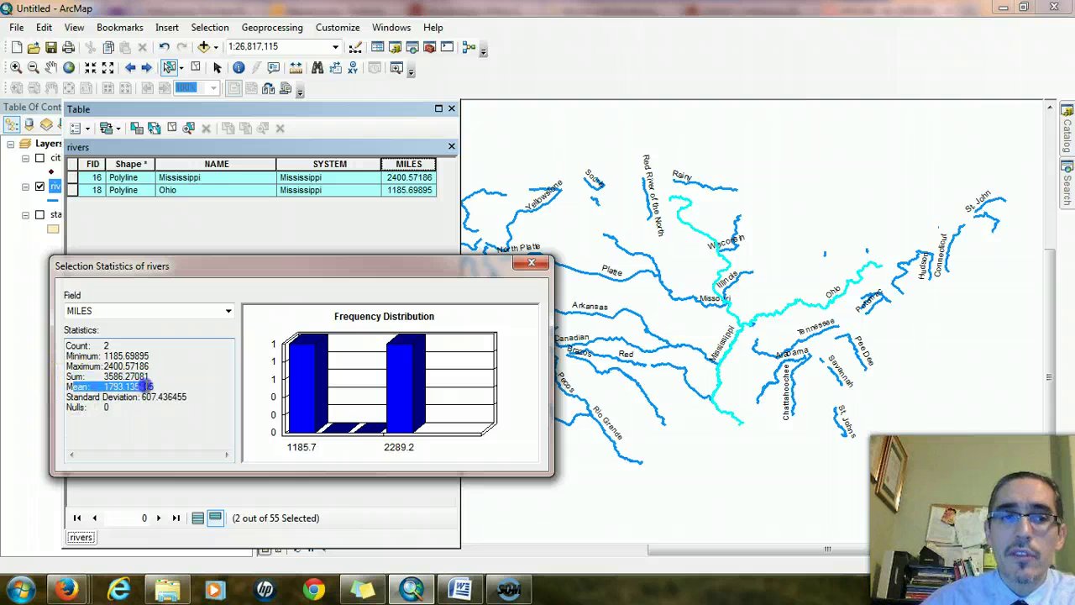
left_click(536, 263)
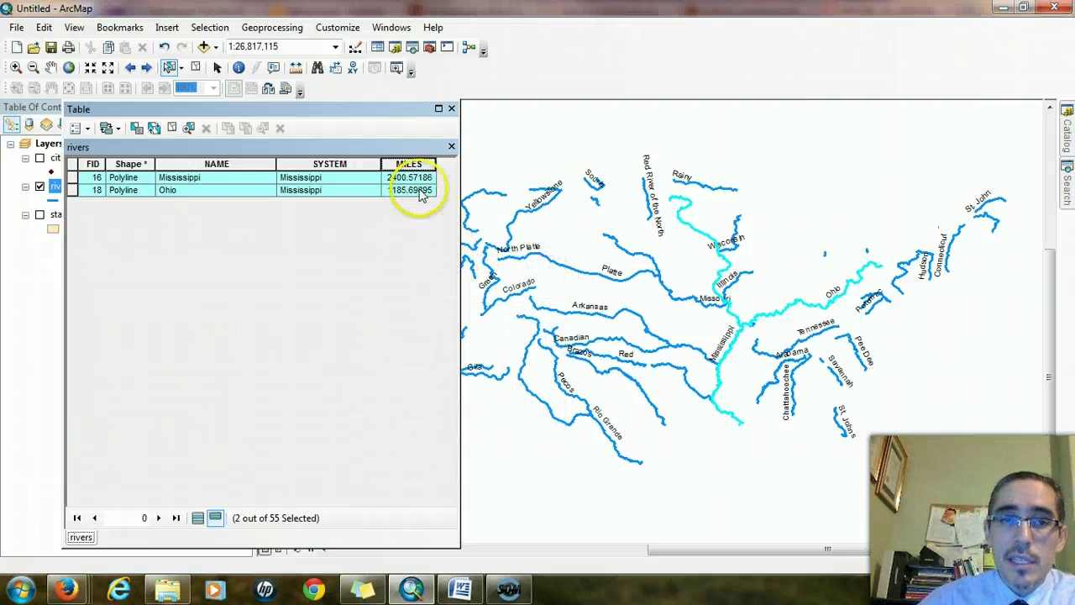
Show all 55 rivers records again and clear the Mississippi and Ohio selection.
left_click(424, 245)
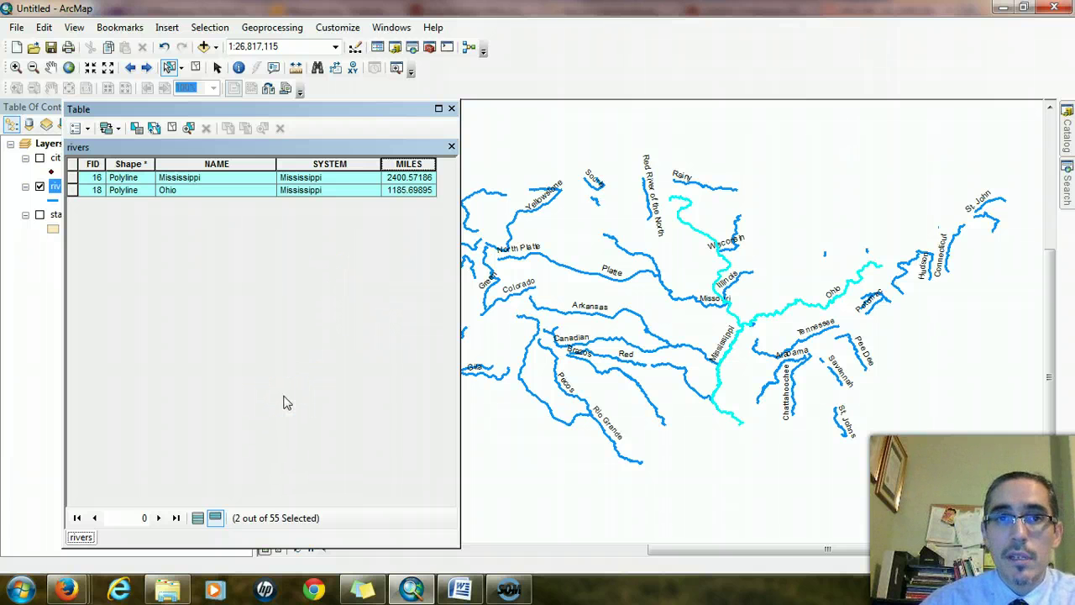
left_click(198, 518)
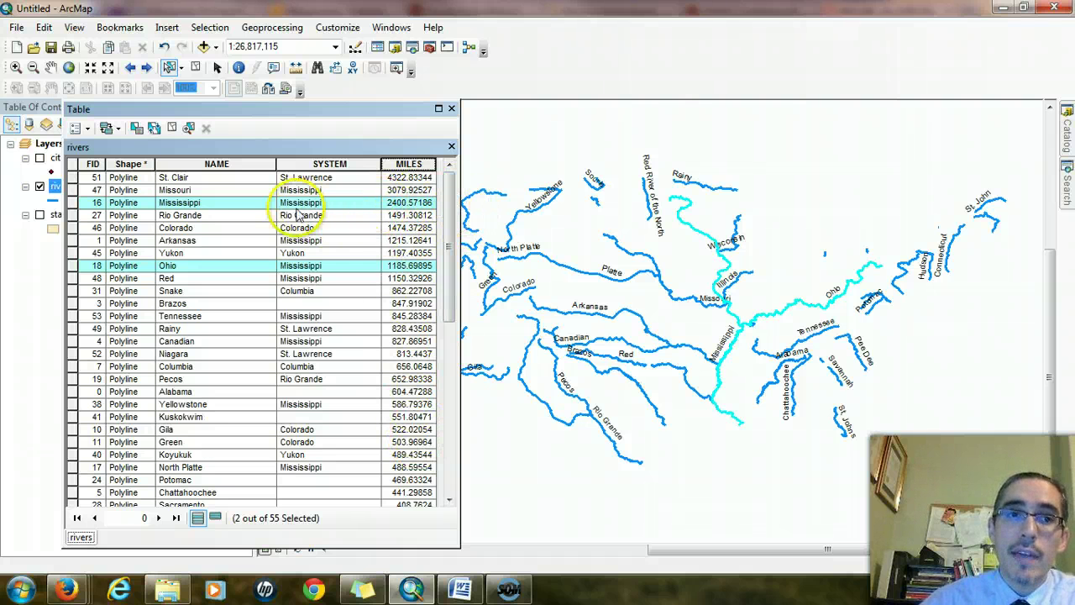
left_click(197, 68)
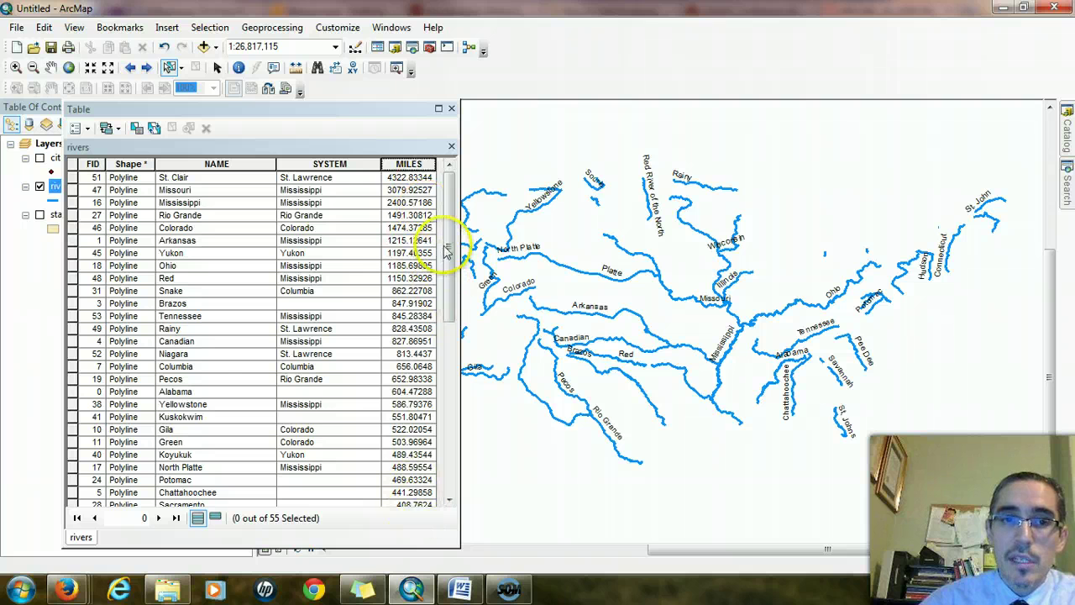
mouse_move(448, 246)
left_mouse_down()
mouse_move(446, 395)
mouse_move(454, 246)
left_mouse_up()
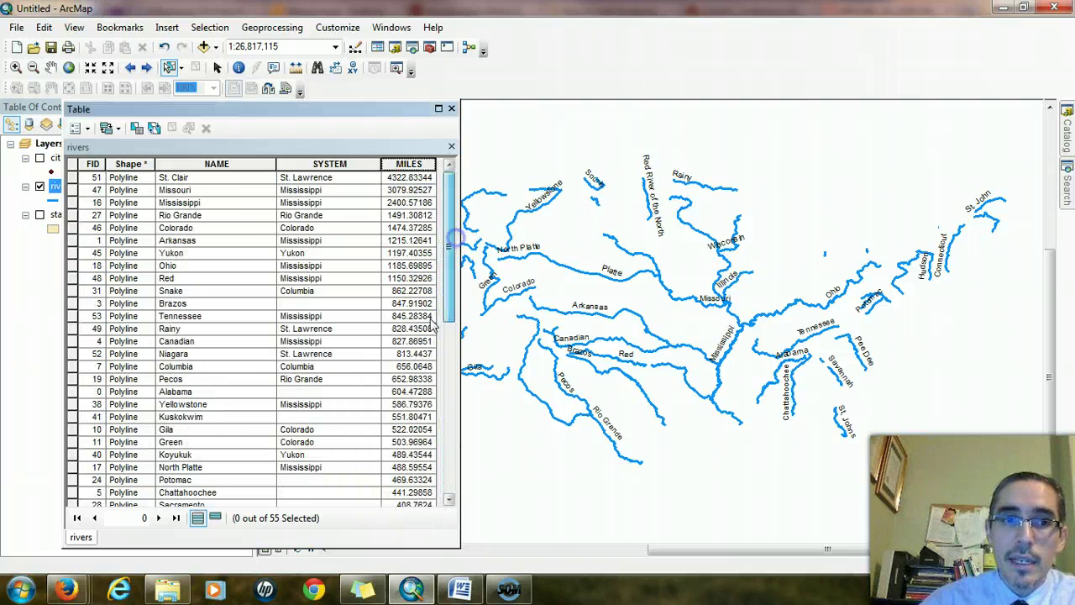
left_click(427, 161)
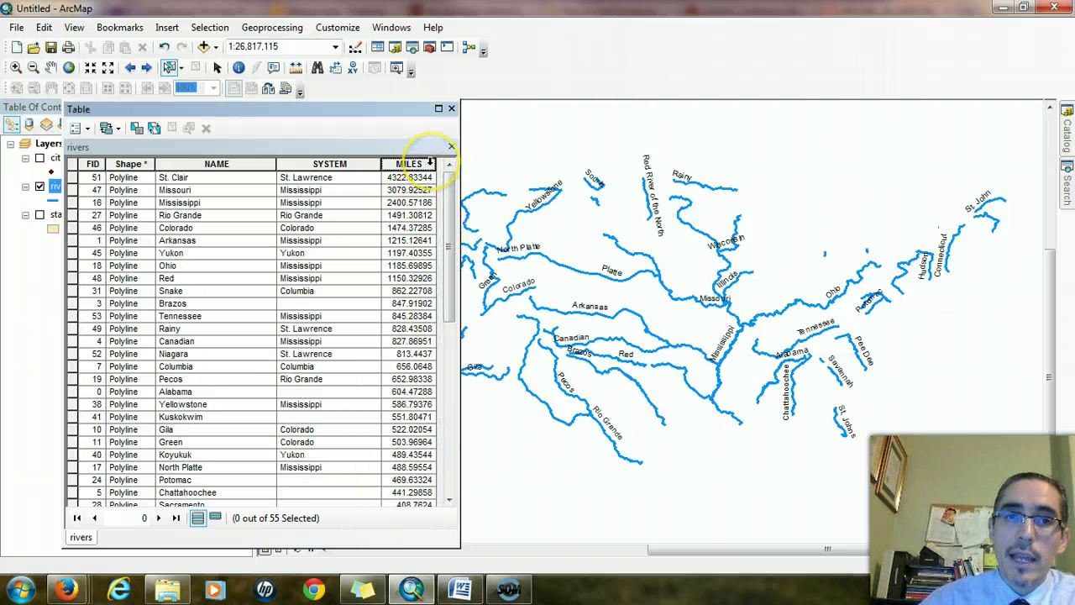
Check MILES statistics for all rivers (sum 35460.95051, mean 644.744555), then close the attribute table.
right_click(431, 163)
left_click(474, 243)
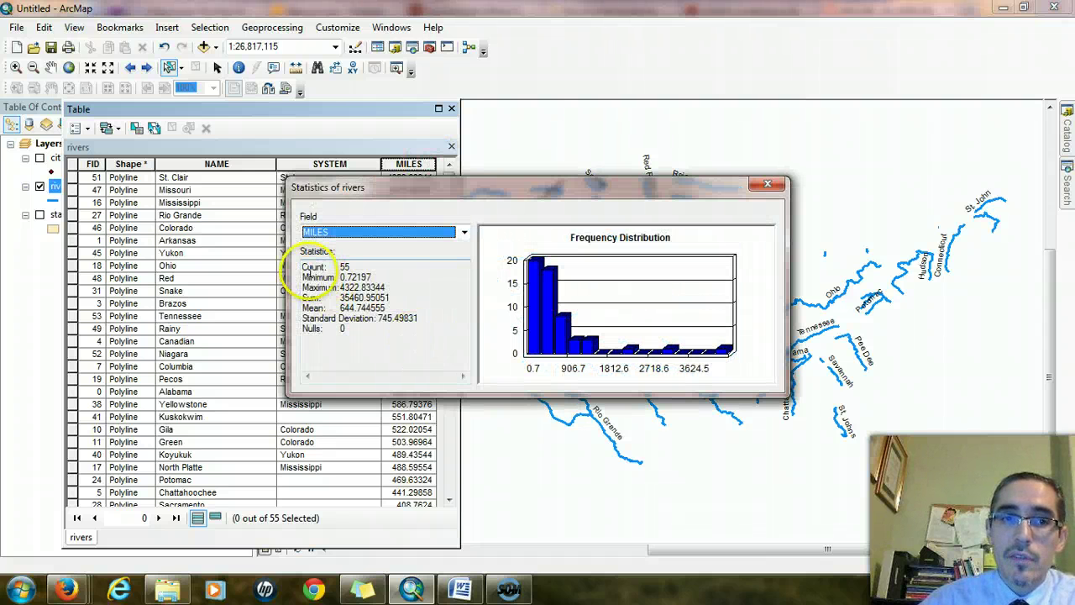
left_click_drag(303, 267, 320, 267)
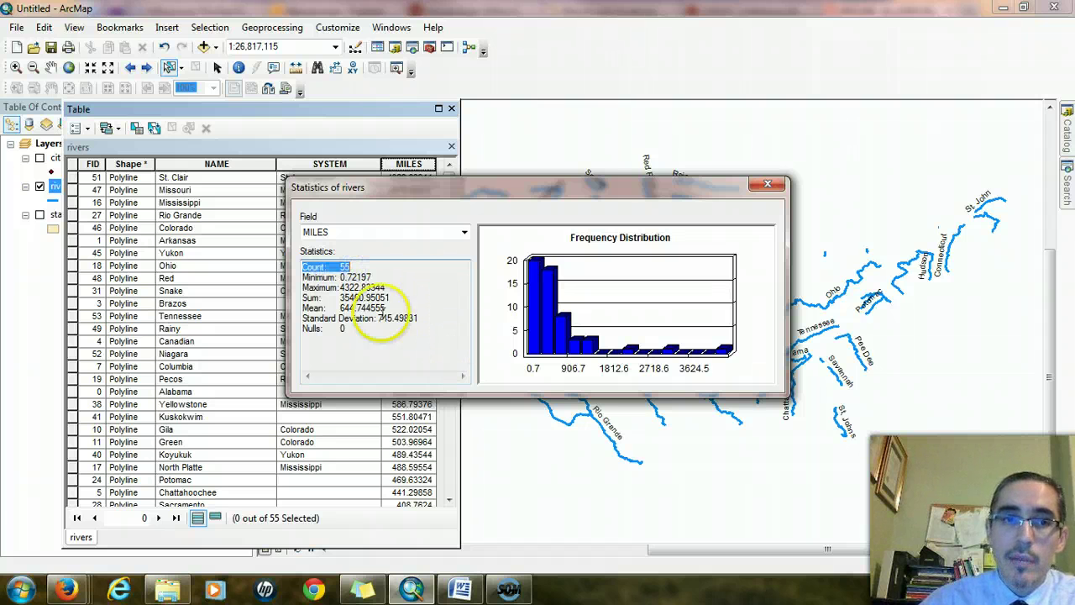
left_click(374, 322)
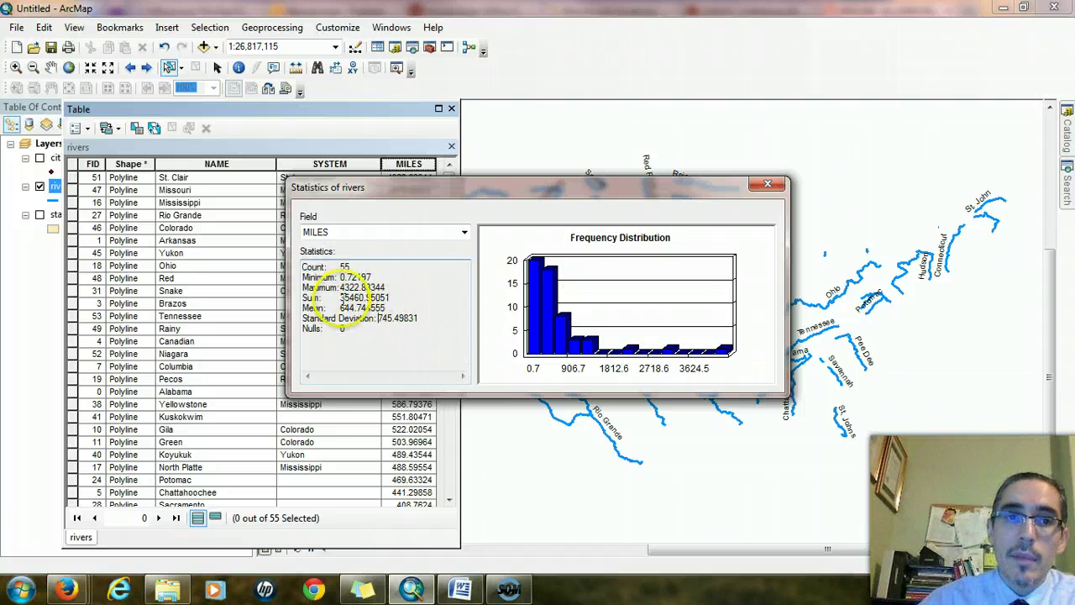
left_click_drag(340, 297, 395, 297)
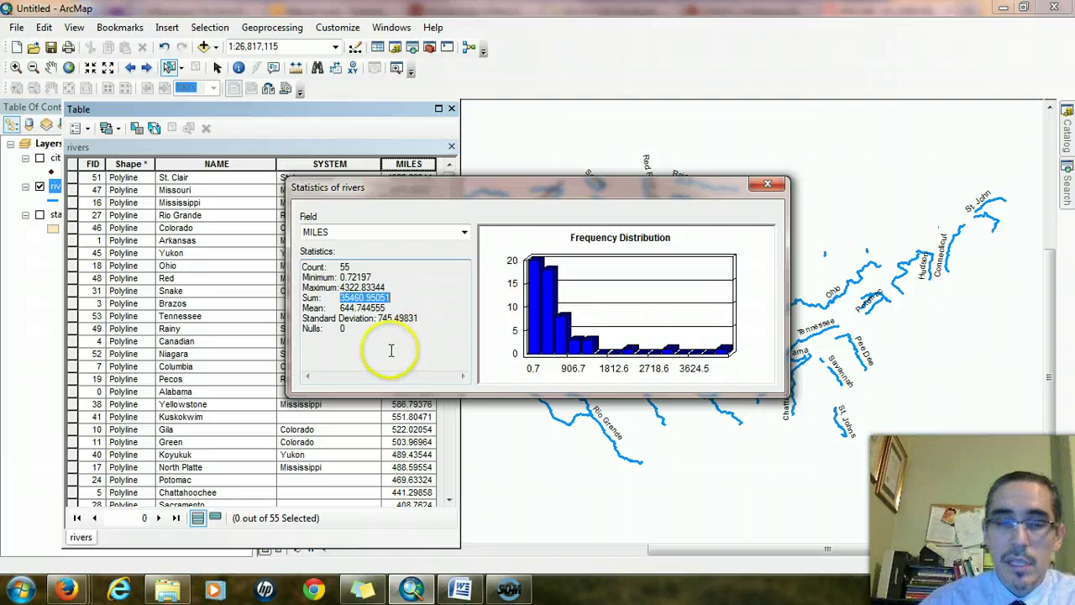
left_click_drag(340, 308, 379, 308)
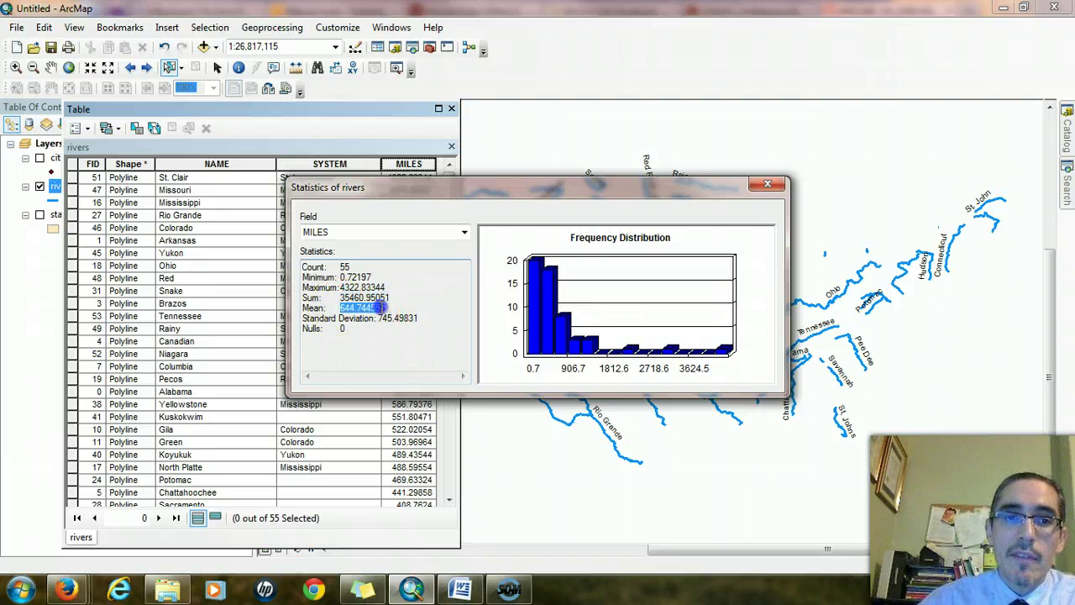
left_click(767, 184)
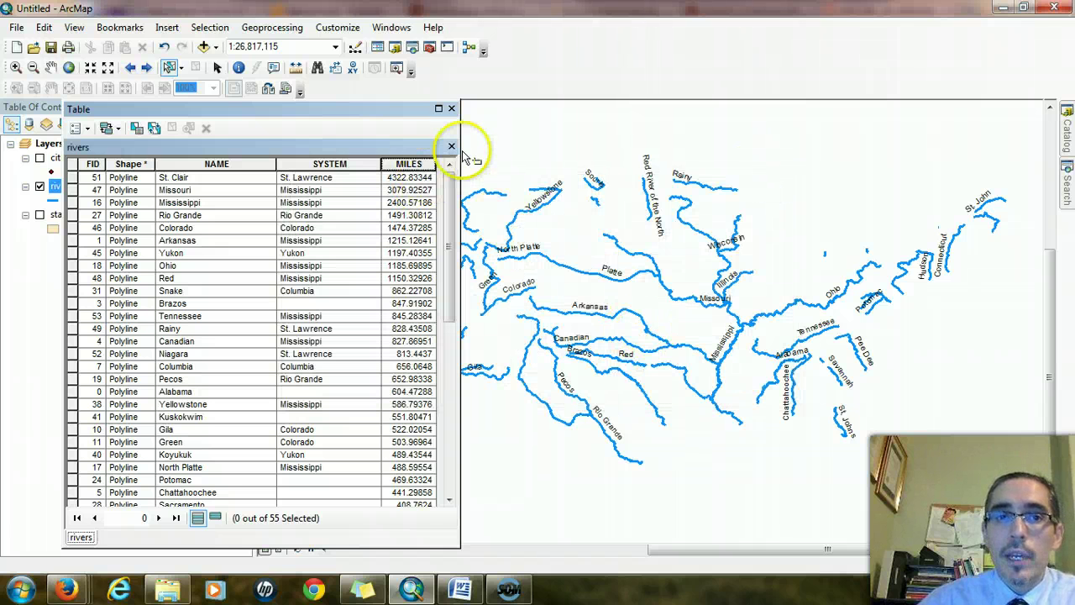
left_click(453, 110)
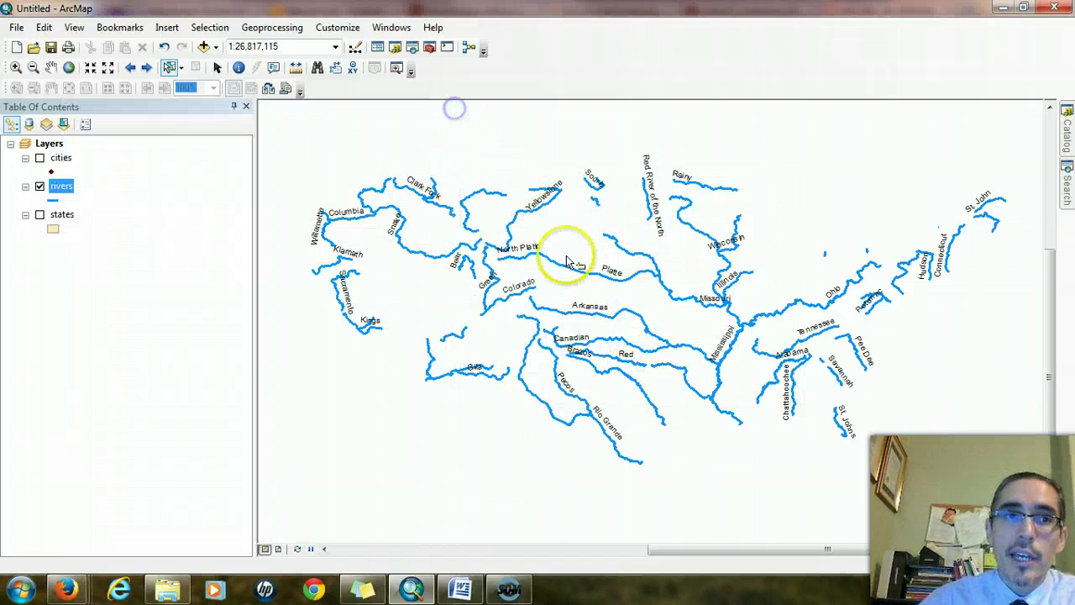